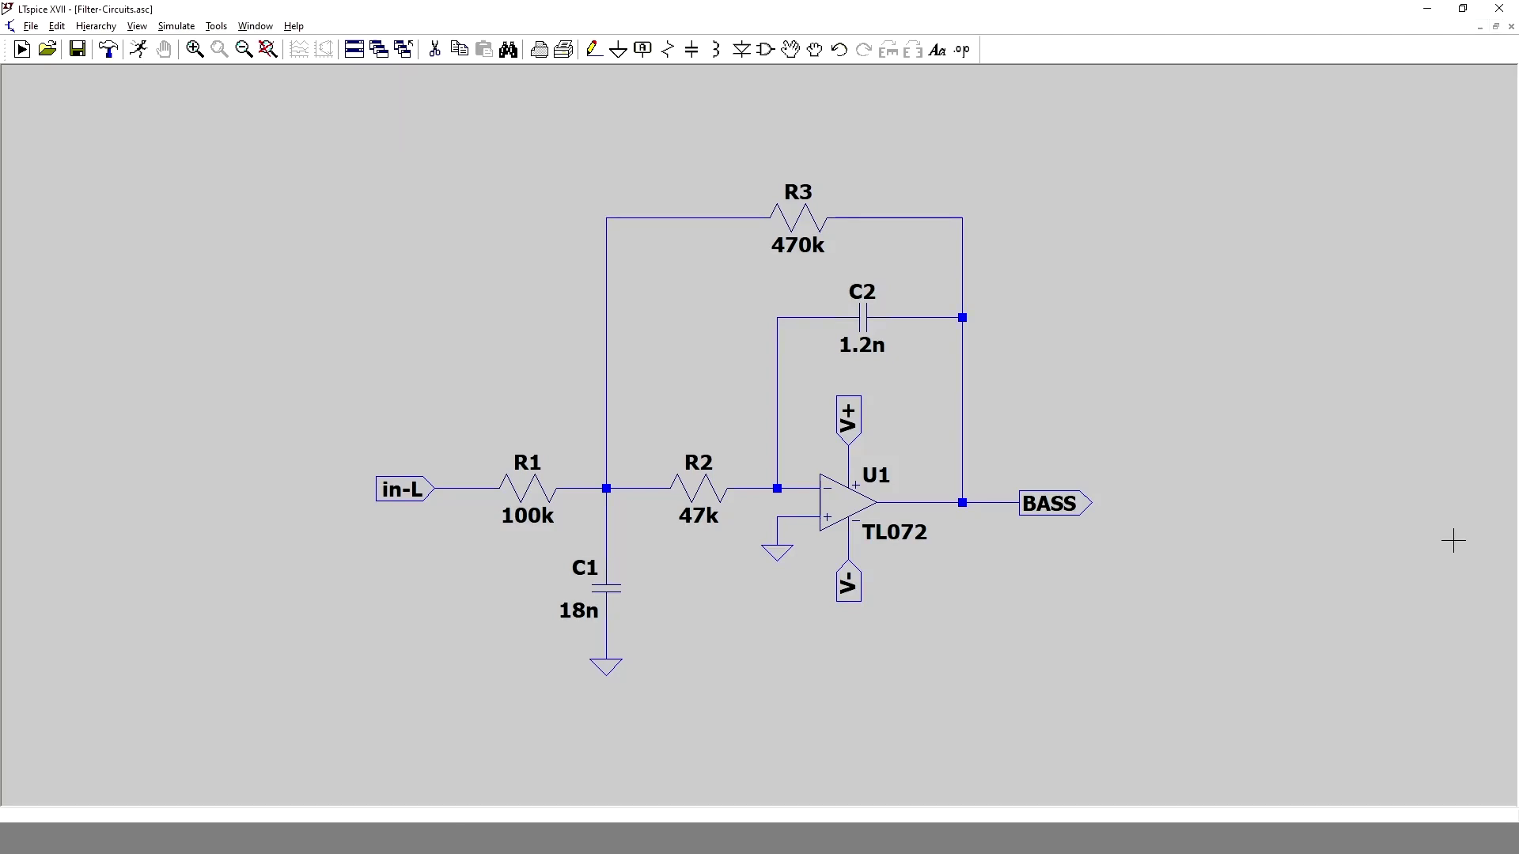
Undo the deletion to restore the bass filter's input branch from in-L
{"action": "key", "text": "F9"}
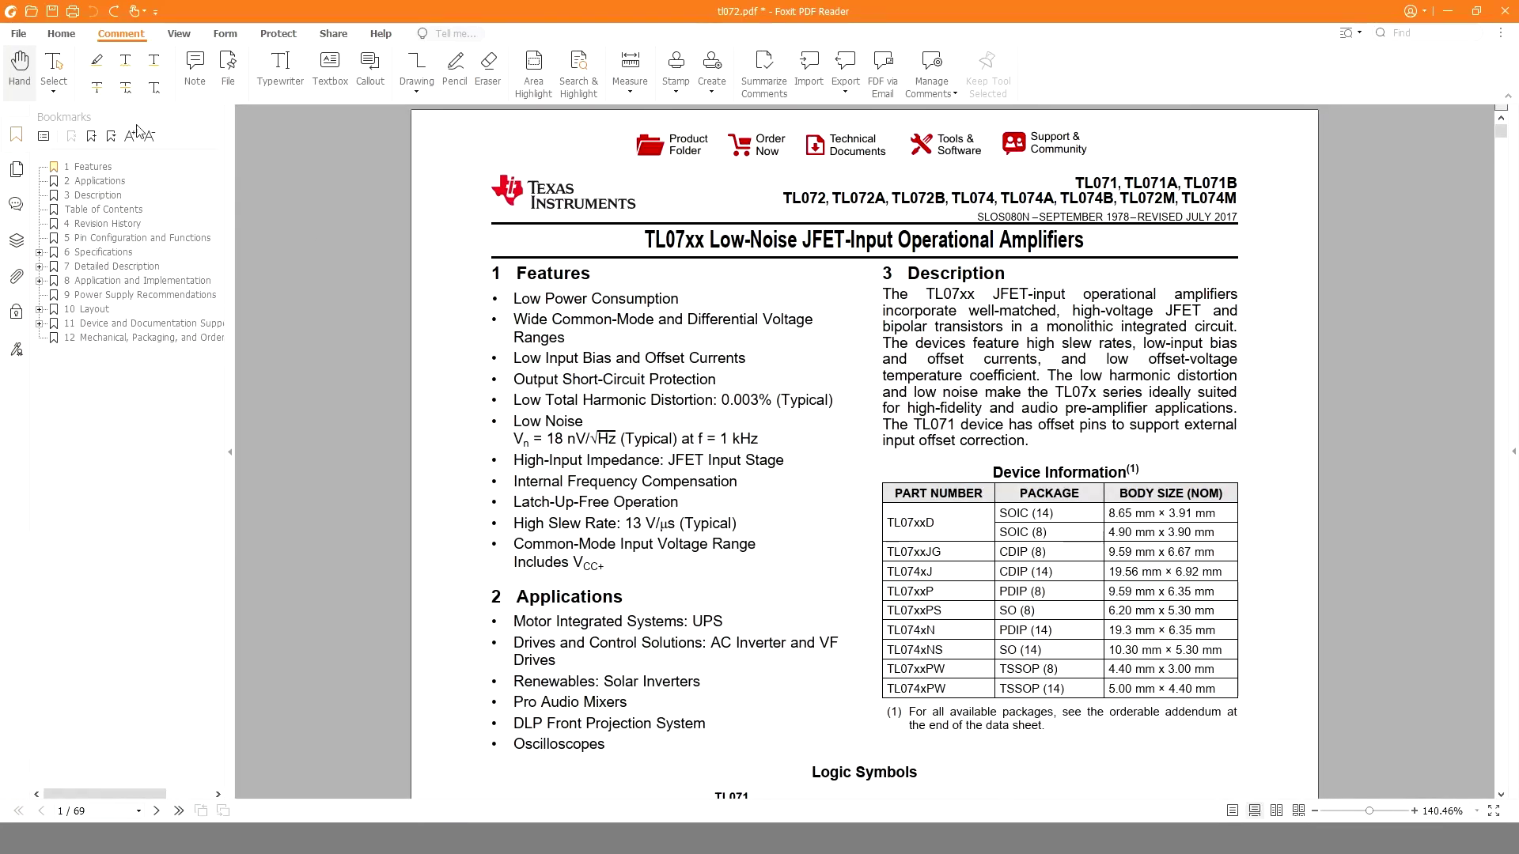
Highlight TL072, Low Noise and the High Slew Rate line in yellow in the datasheet
{"action": "left_click", "coordinate": [54, 69]}
{"action": "left_click_drag", "start_coordinate": [783, 199], "coordinate": [827, 198]}
{"action": "left_click", "coordinate": [852, 171]}
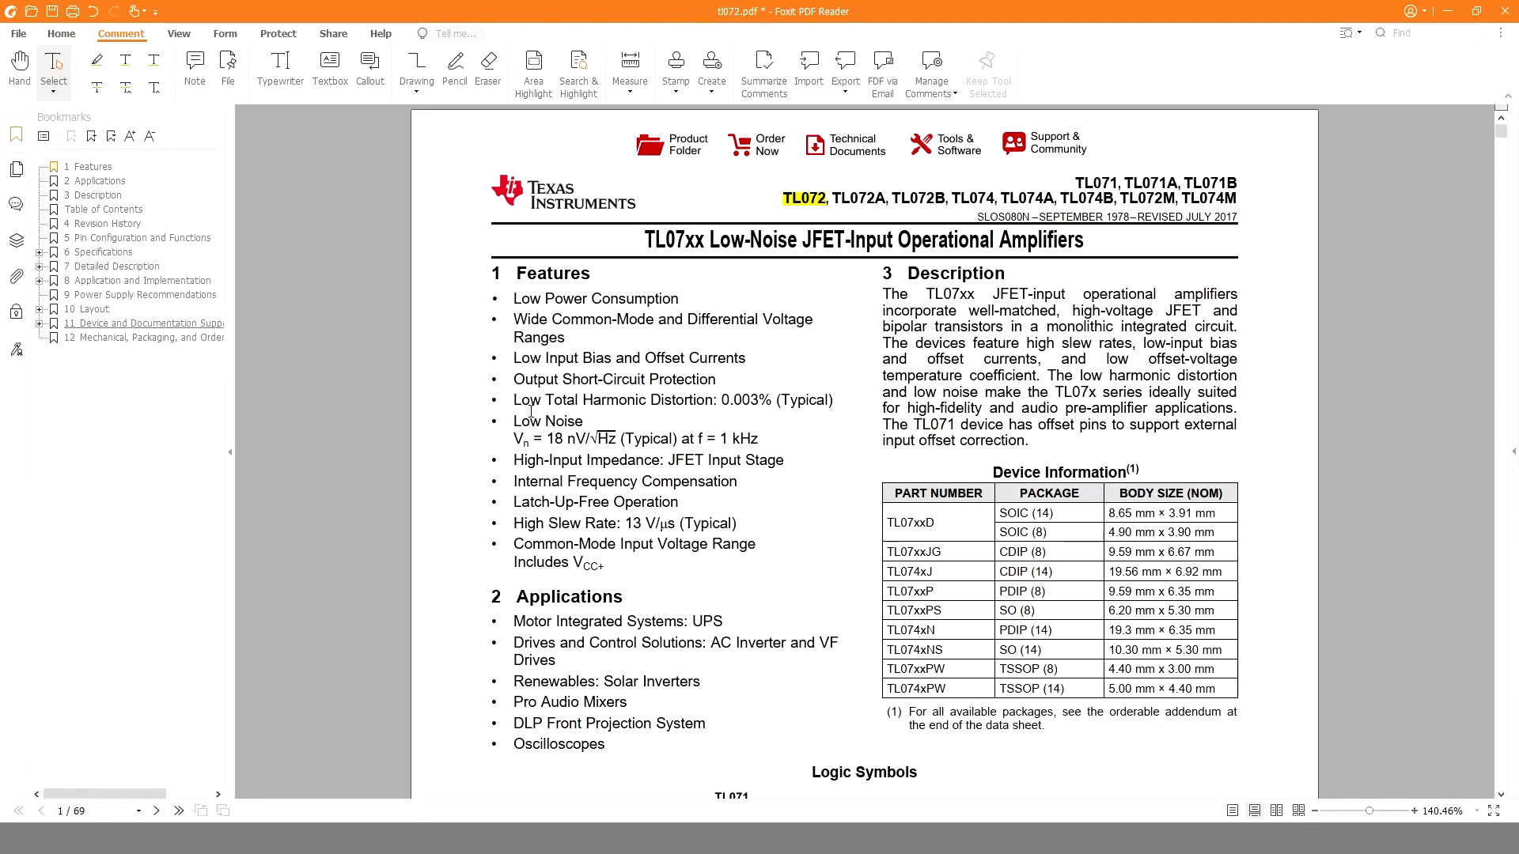
{"action": "left_click_drag", "start_coordinate": [513, 421], "coordinate": [583, 420]}
{"action": "left_click", "coordinate": [617, 399]}
{"action": "left_click_drag", "start_coordinate": [513, 523], "coordinate": [740, 523]}
{"action": "left_click", "coordinate": [769, 500]}
Switch to Chrome and begin a Google search for tl072
{"action": "key", "text": "alt+Tab"}
{"action": "left_click", "coordinate": [583, 331]}
{"action": "type", "text": "tl072"}
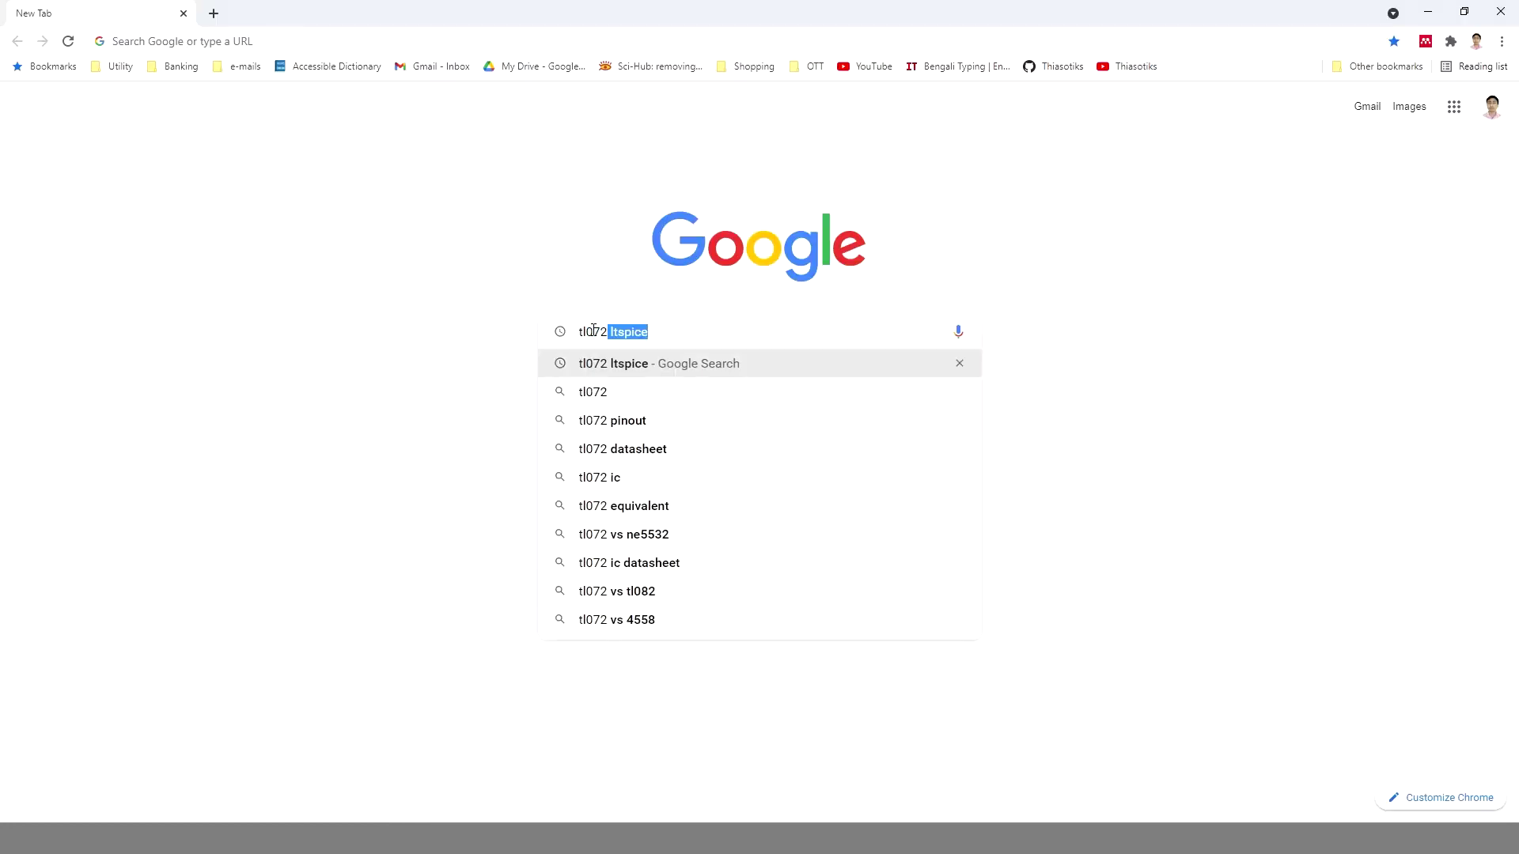
Run the 'tl072 ltspice' search and open TI's TL072 product page, scrolling down it
{"action": "key", "text": "Return"}
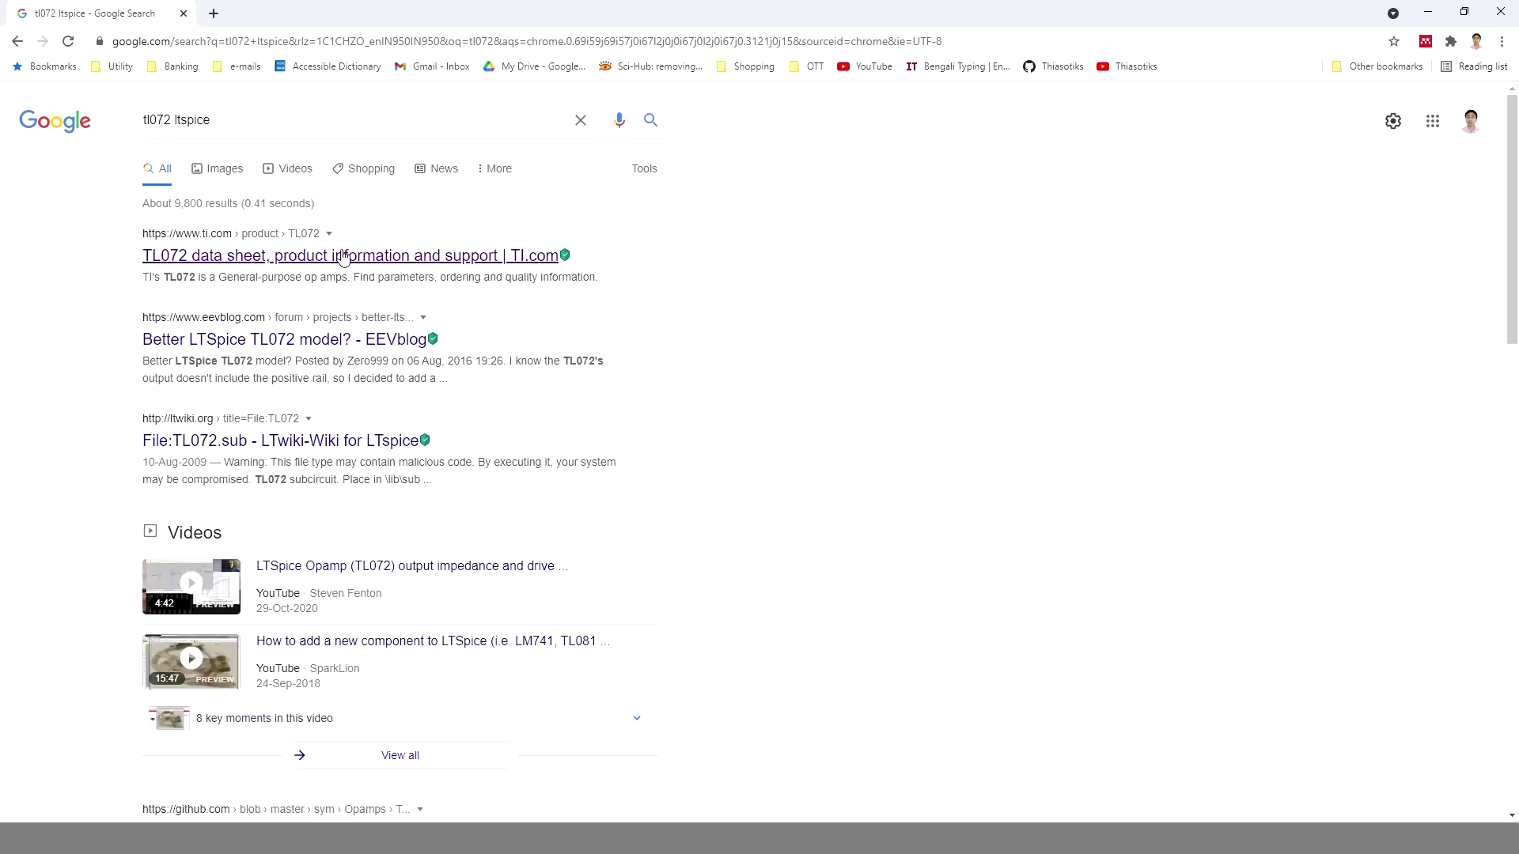
{"action": "left_click", "coordinate": [344, 257]}
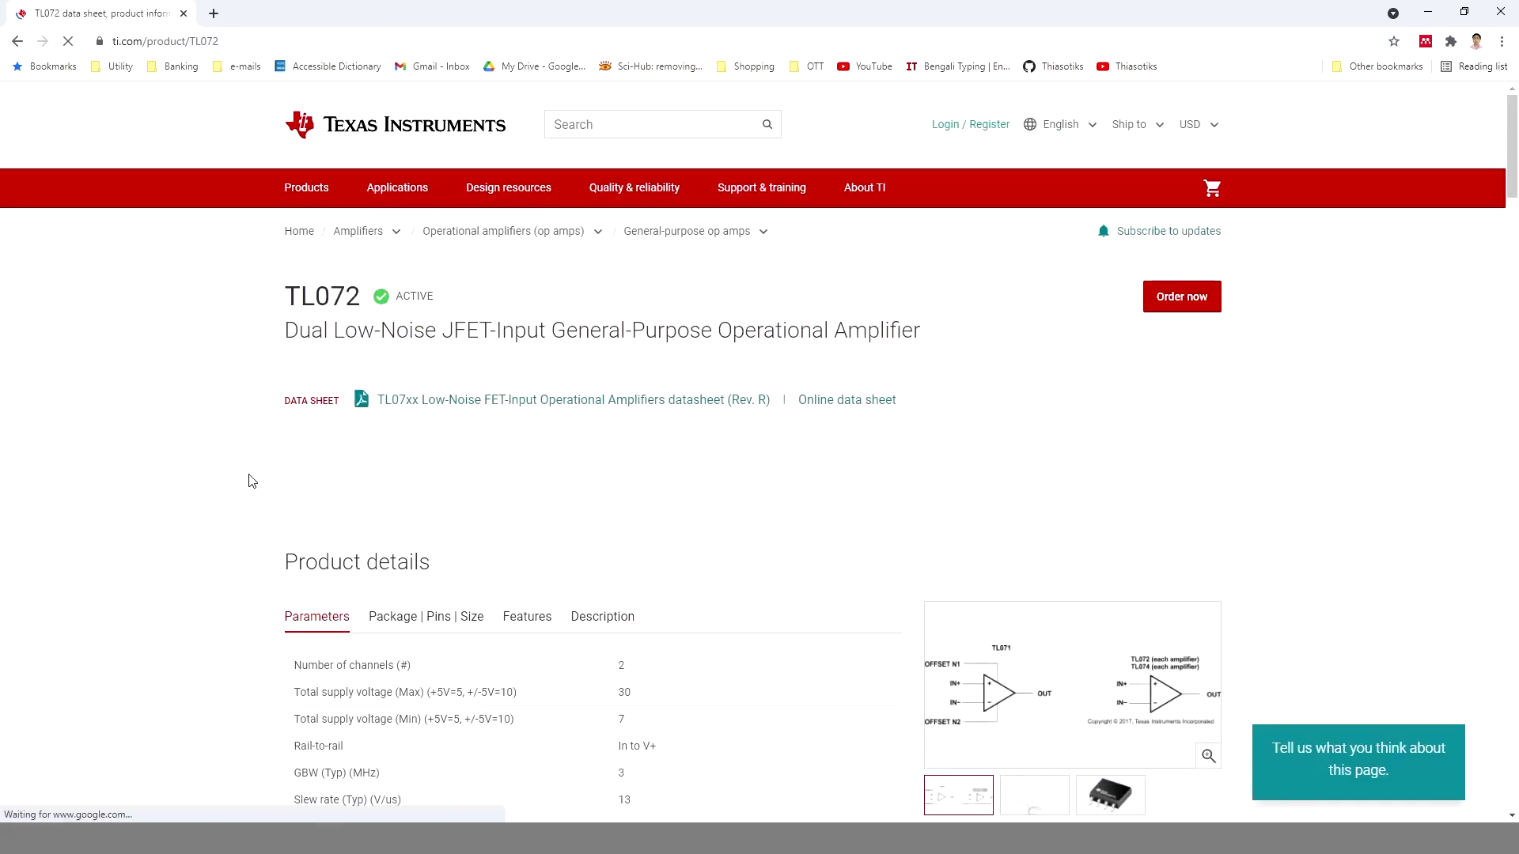
{"action": "scroll", "coordinate": [251, 481], "scroll_direction": "down", "scroll_amount": 10}
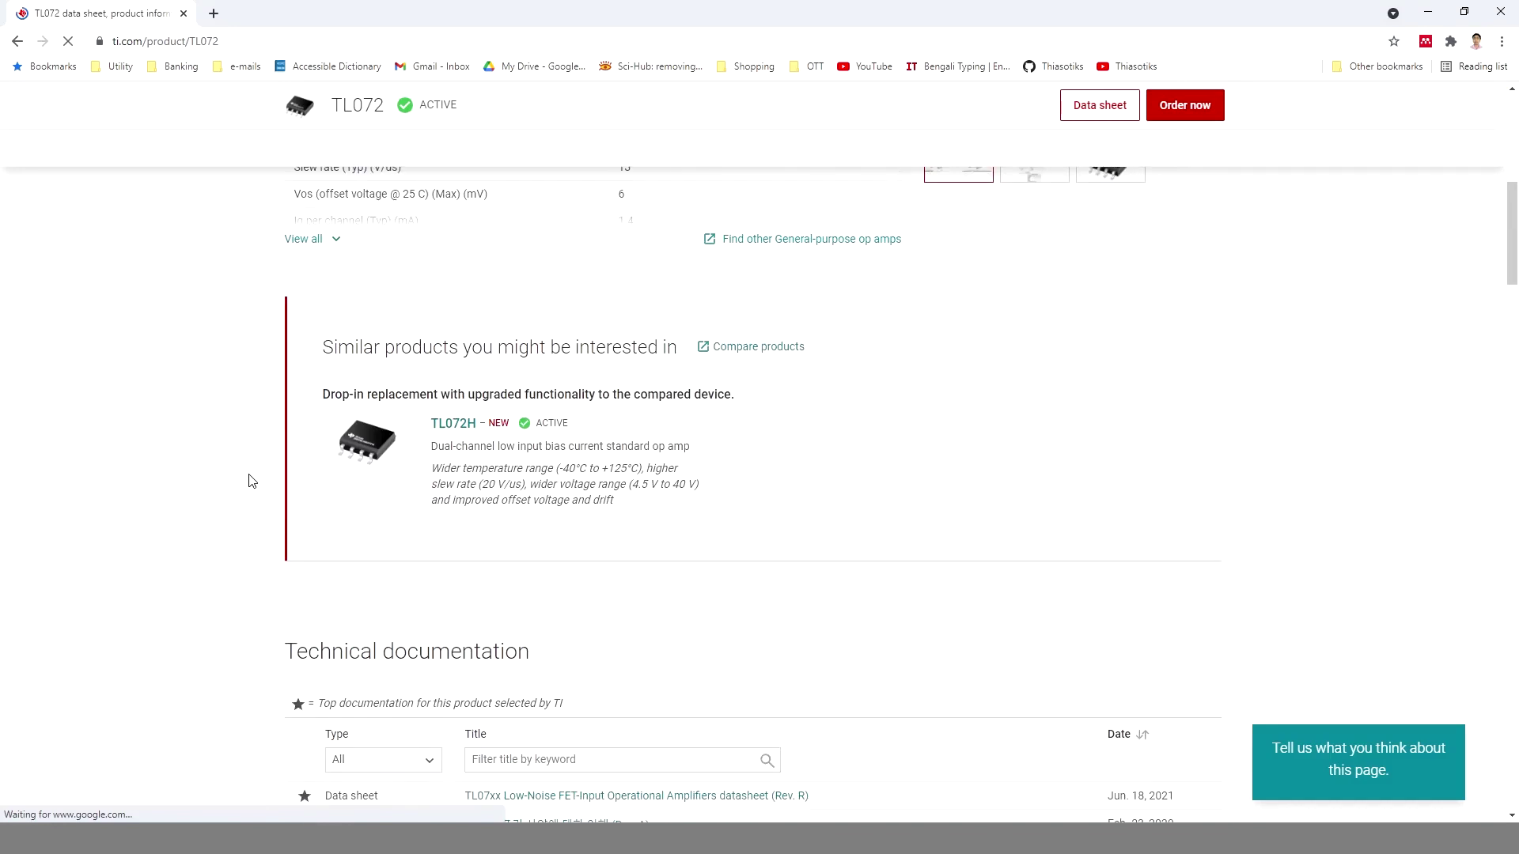
{"action": "scroll", "coordinate": [252, 481], "scroll_direction": "down", "scroll_amount": 15}
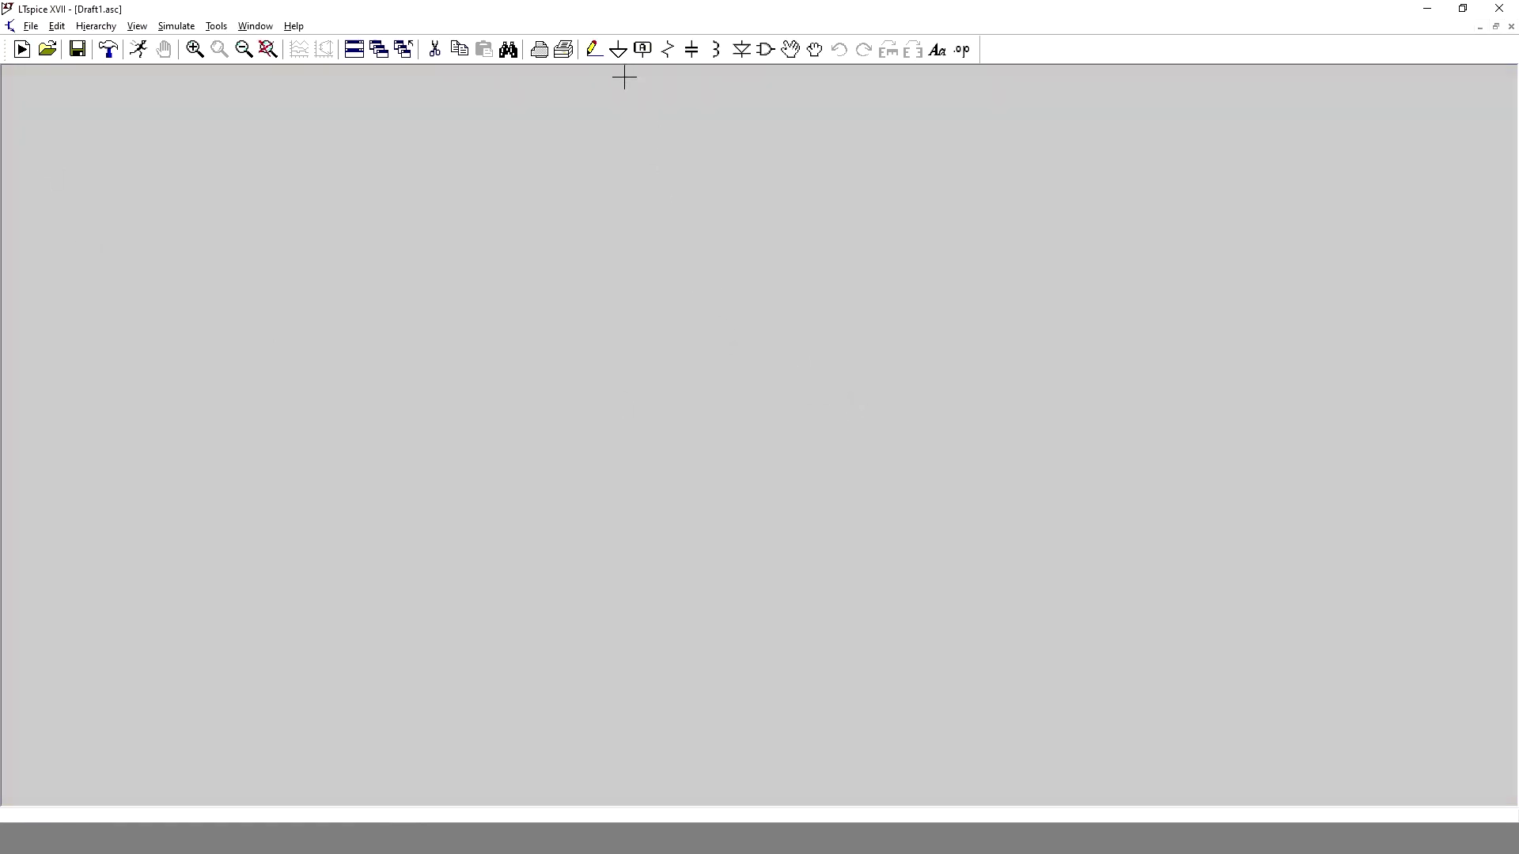
Place a single opamp2 symbol, U1, on the new draft schematic
{"action": "left_click", "coordinate": [764, 47]}
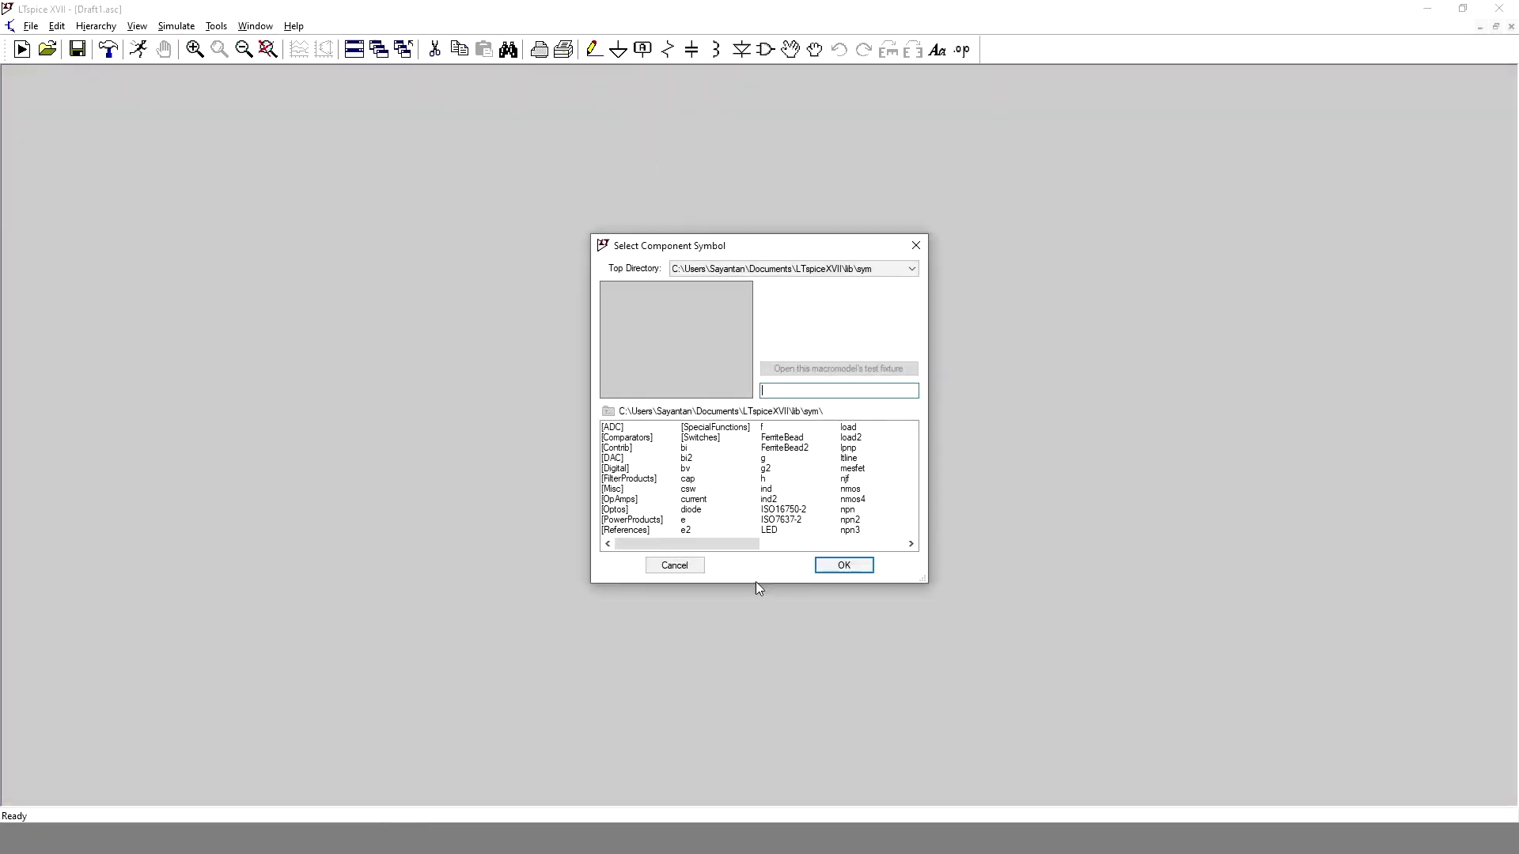
{"action": "type", "text": "opamp"}
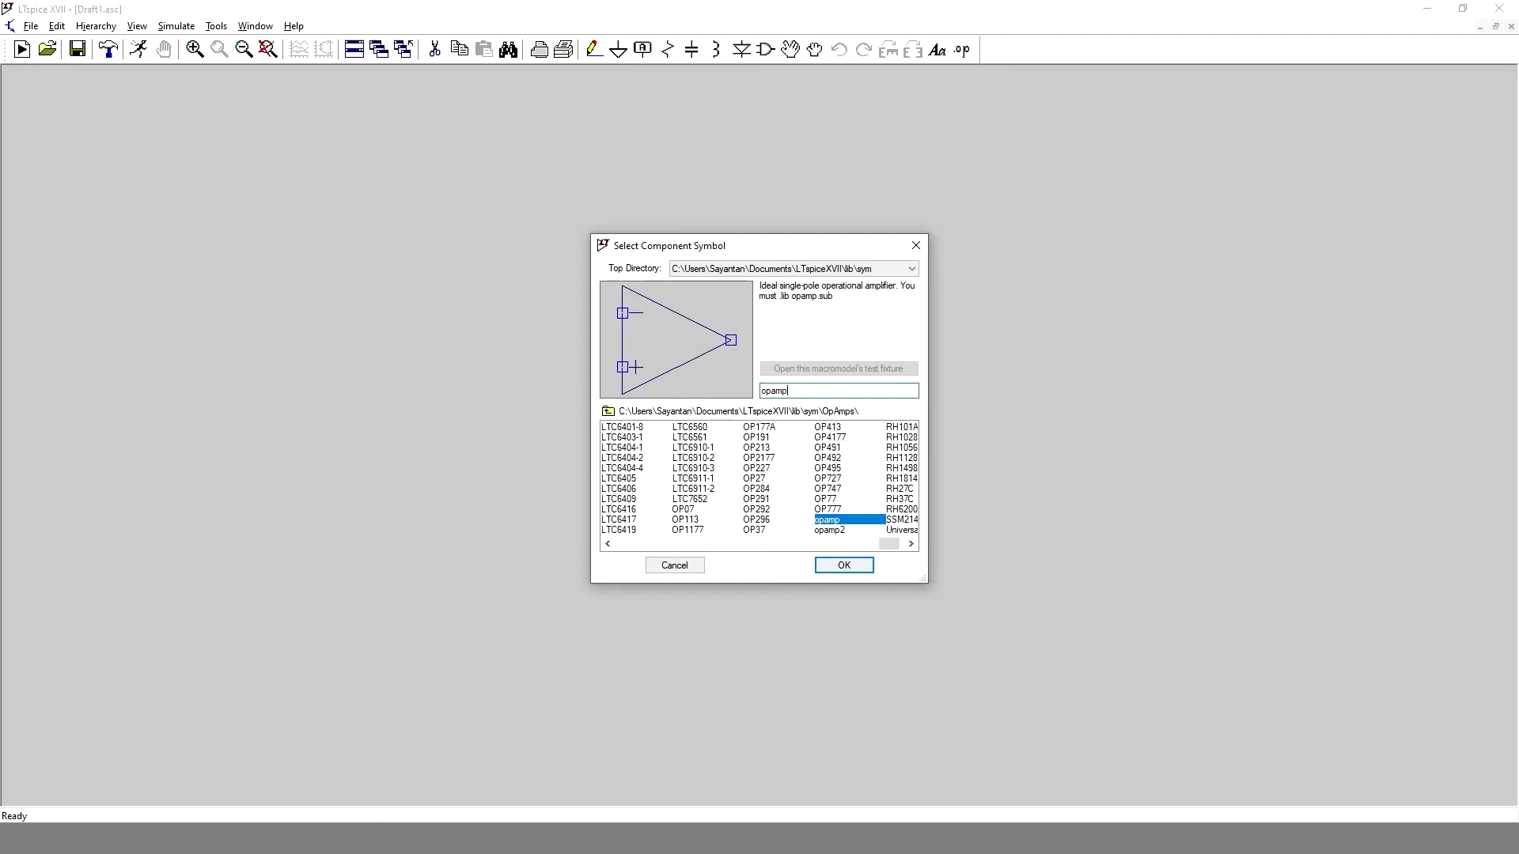
{"action": "left_click", "coordinate": [829, 529]}
{"action": "left_click", "coordinate": [844, 565]}
{"action": "left_click", "coordinate": [547, 400]}
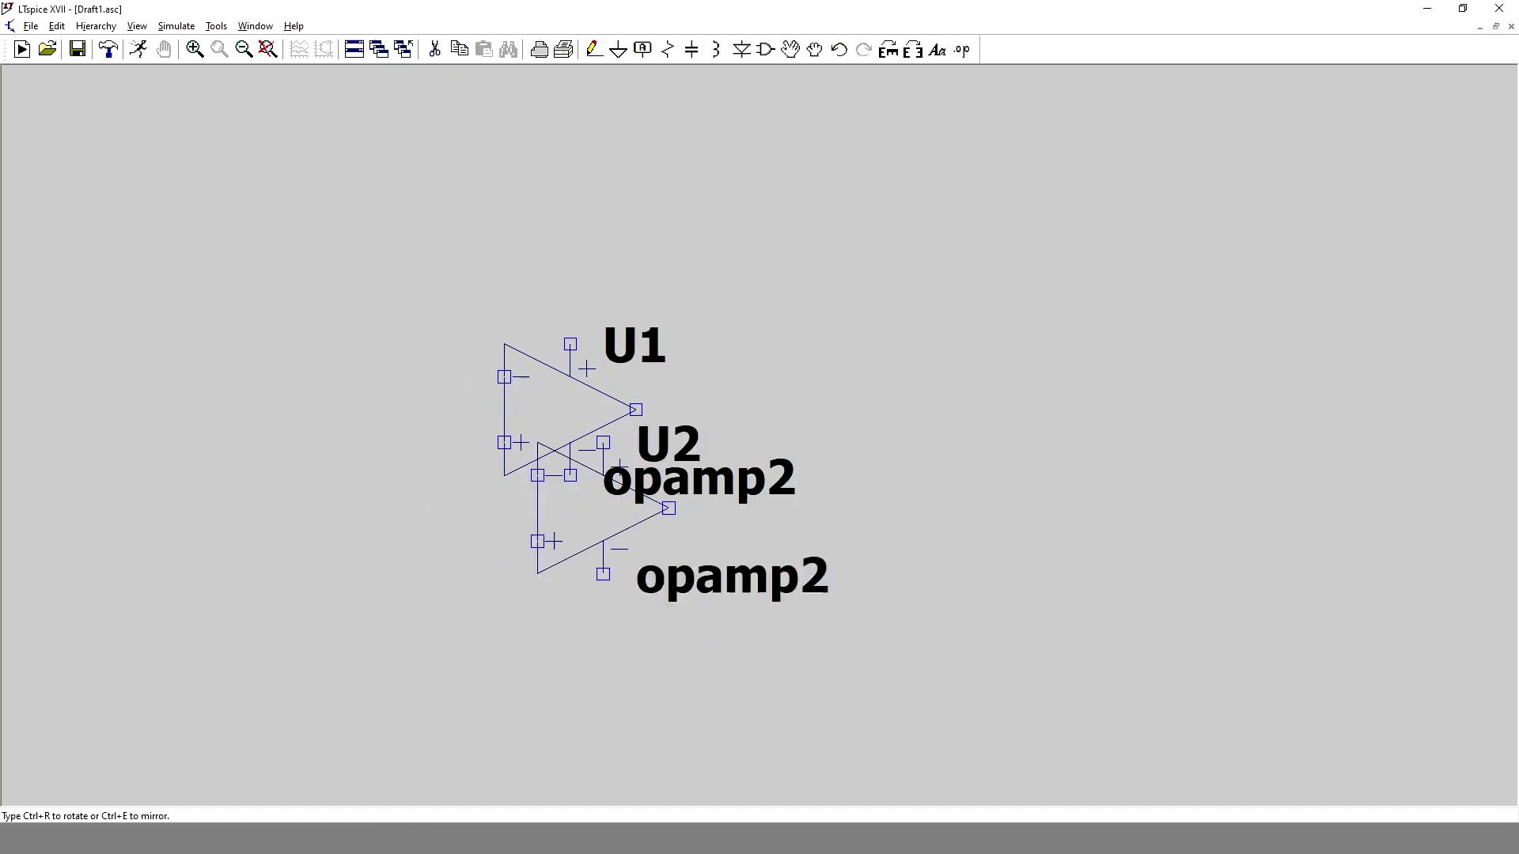
{"action": "key", "text": "Escape"}
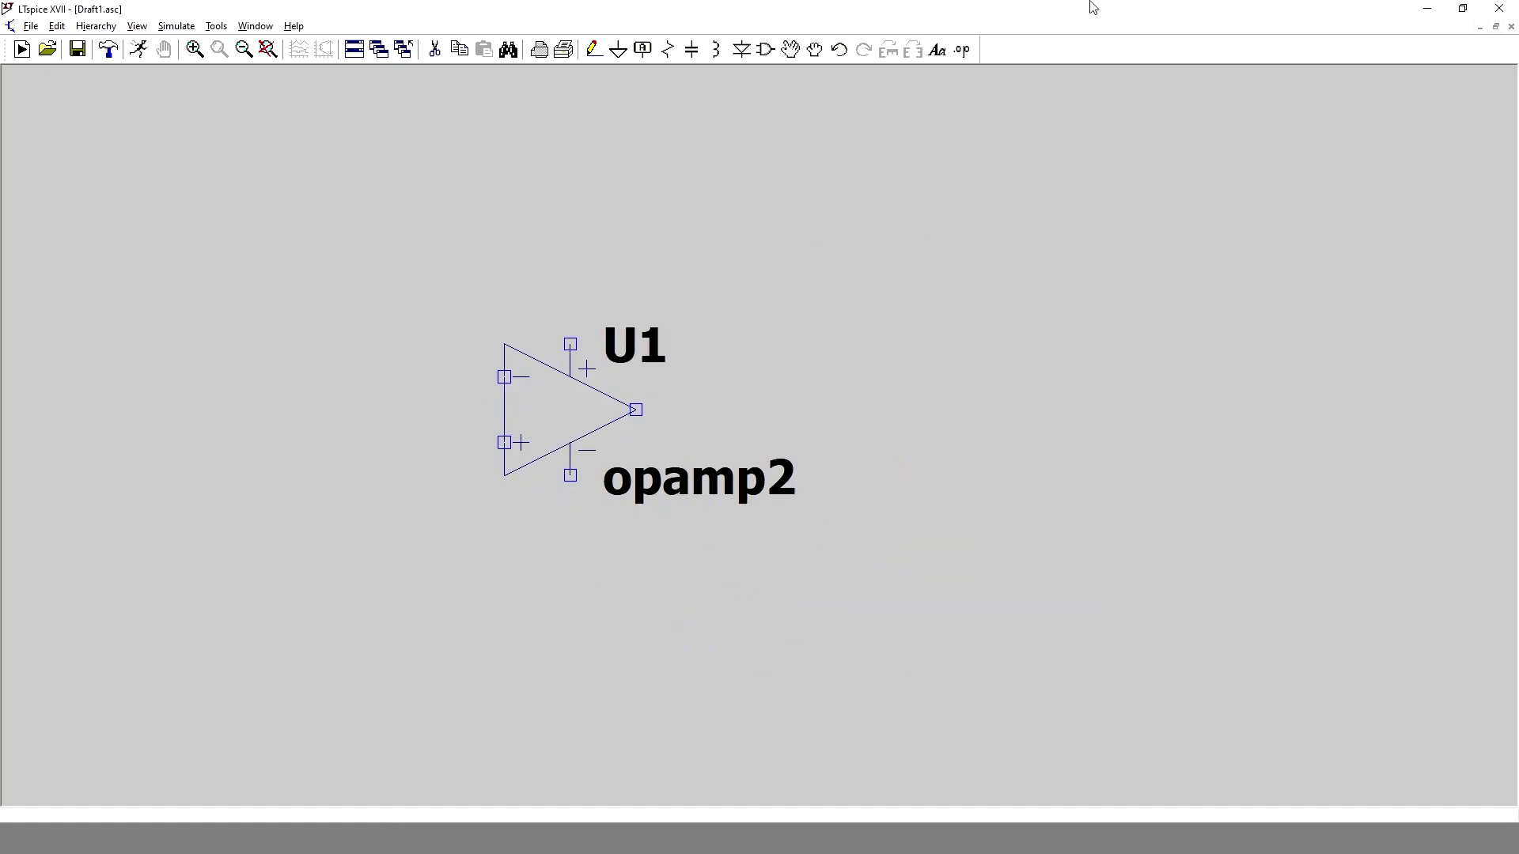
Add the SPICE directive '.inc TL072.LIB' beside the op-amp
{"action": "left_click", "coordinate": [961, 50]}
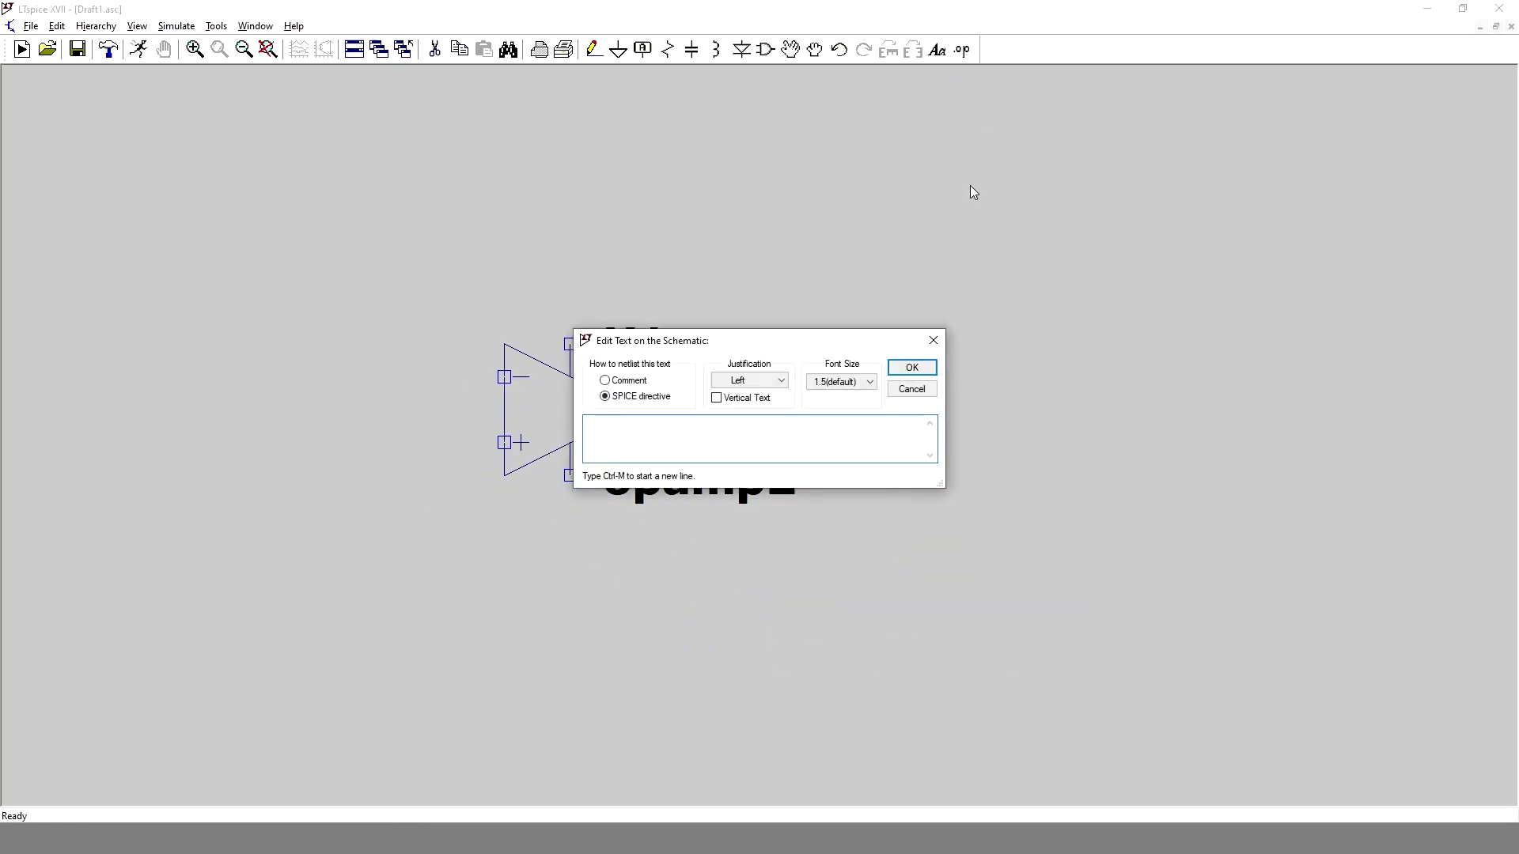
{"action": "type", "text": ".inc TL072.LIB"}
{"action": "key", "text": "Return"}
{"action": "left_click", "coordinate": [1165, 393]}
Set op-amp U1's Value to TL072
{"action": "right_click", "coordinate": [563, 410]}
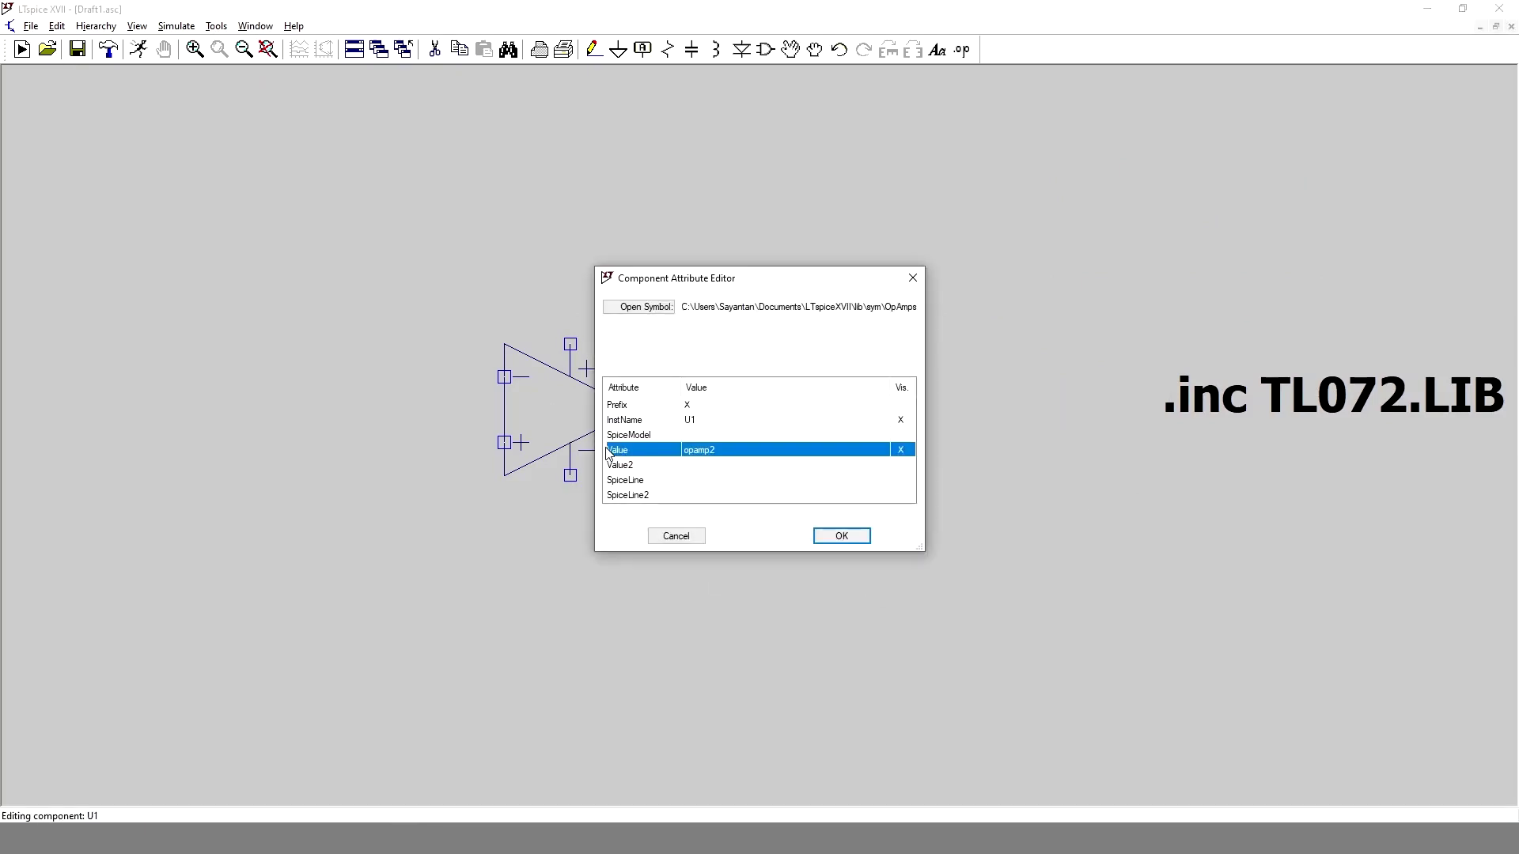
{"action": "left_click", "coordinate": [705, 450]}
{"action": "type", "text": "TL072"}
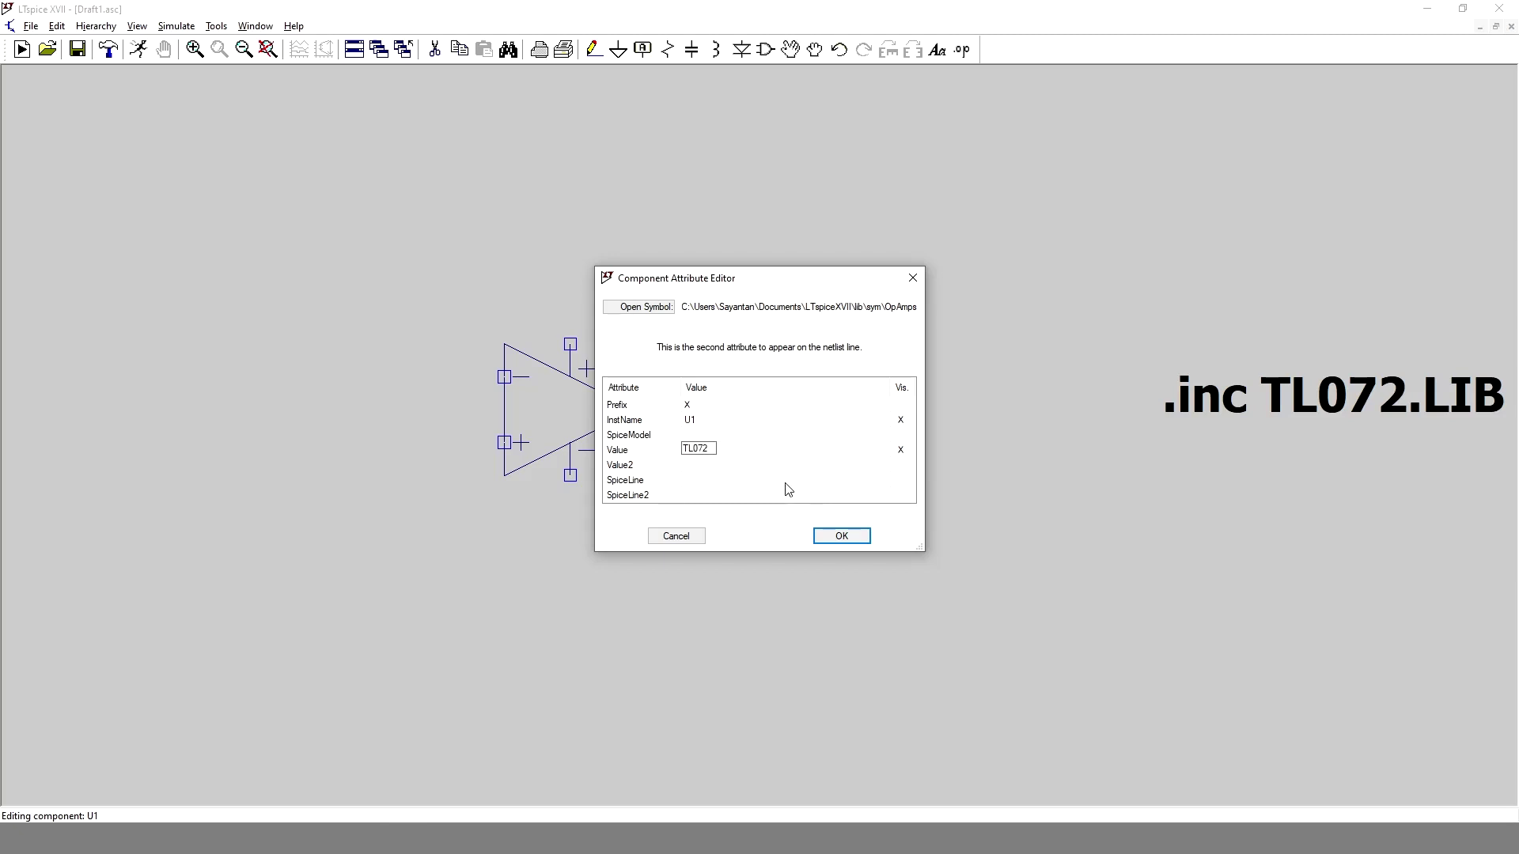
{"action": "left_click", "coordinate": [832, 535]}
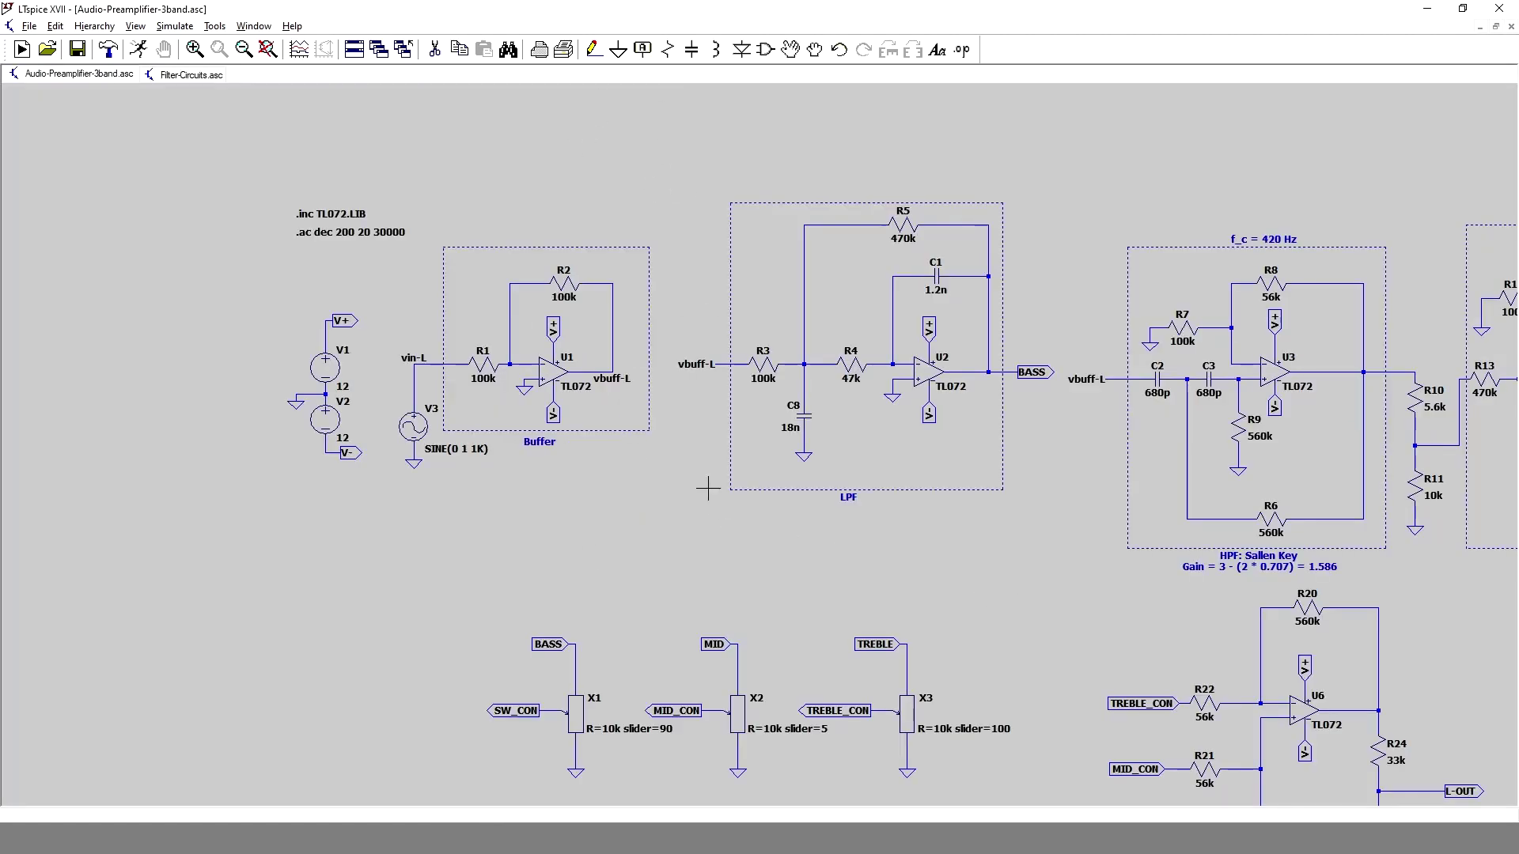
Zoom and pan the Audio-Preamplifier-3band schematic to show the Sallen-Key HPF and treble stages
{"action": "scroll", "coordinate": [611, 447], "scroll_direction": "up", "scroll_amount": 3}
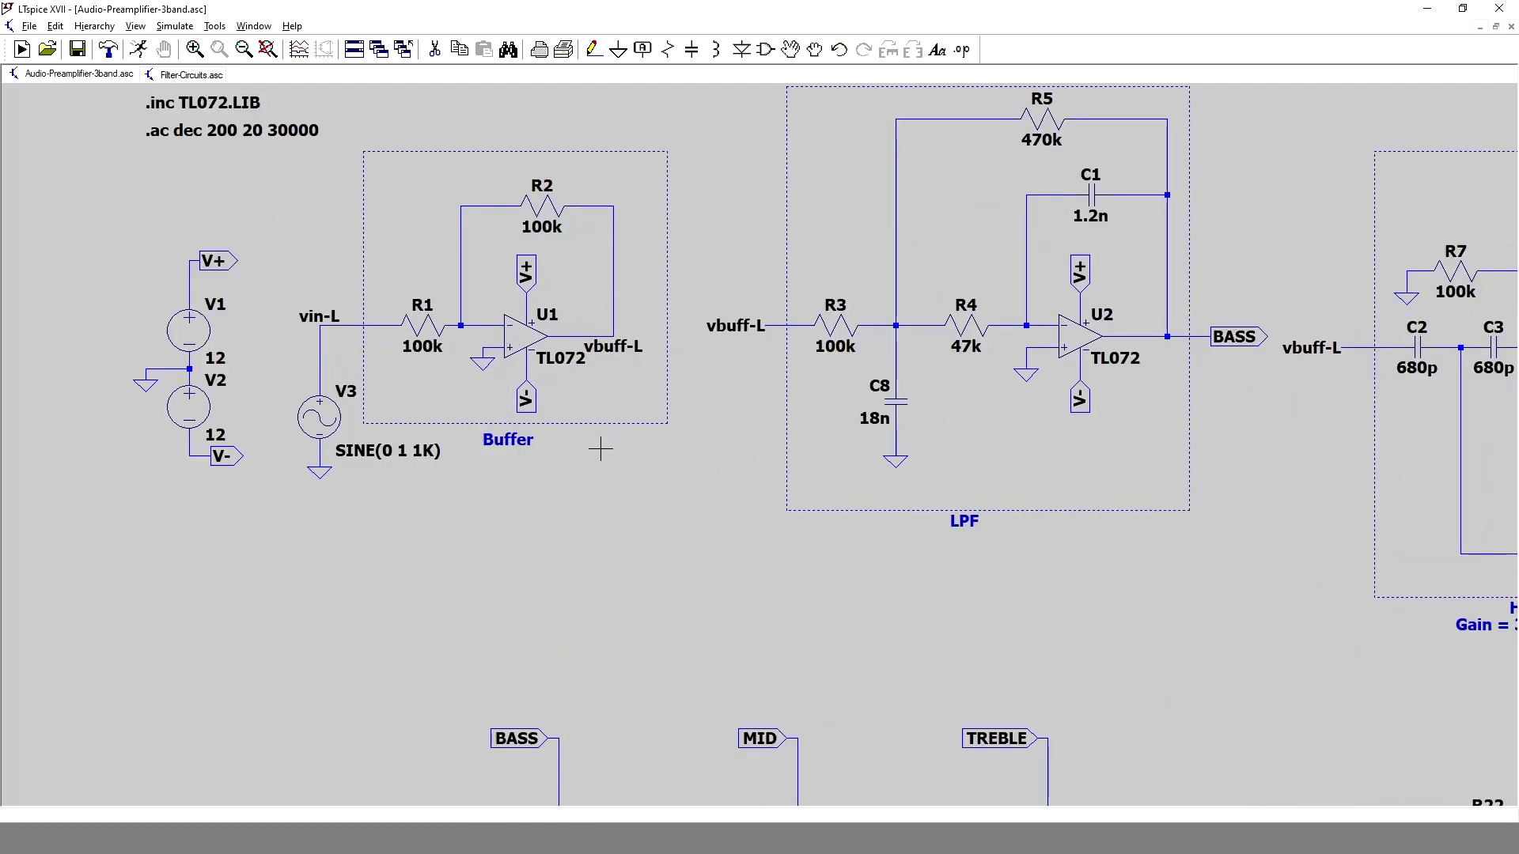
{"action": "left_click_drag", "start_coordinate": [1024, 702], "coordinate": [706, 698]}
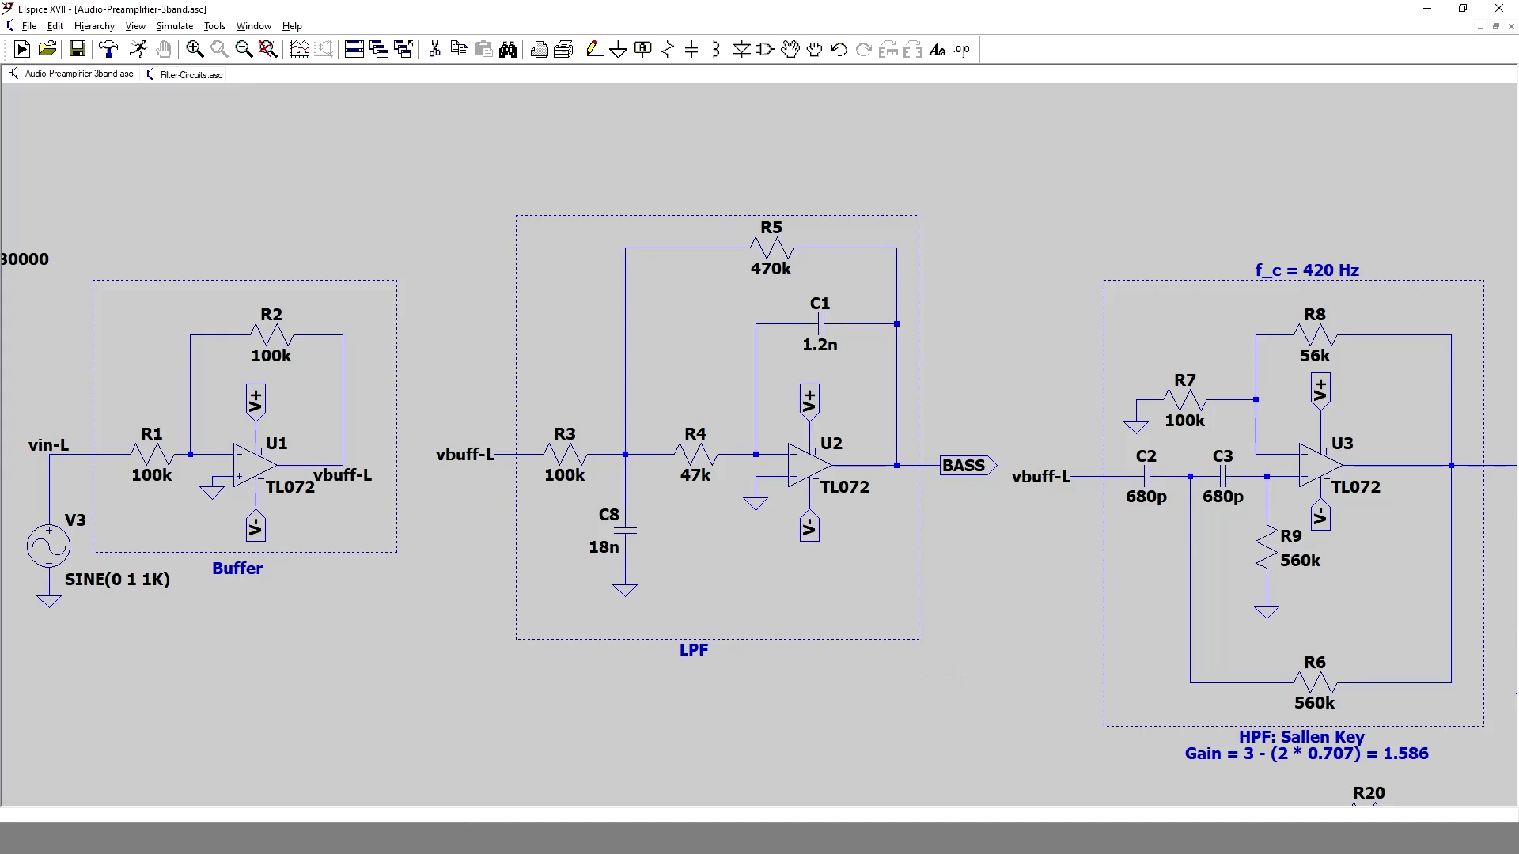
{"action": "left_click_drag", "start_coordinate": [994, 685], "coordinate": [420, 614]}
{"action": "scroll", "coordinate": [573, 623], "scroll_direction": "down", "scroll_amount": 2}
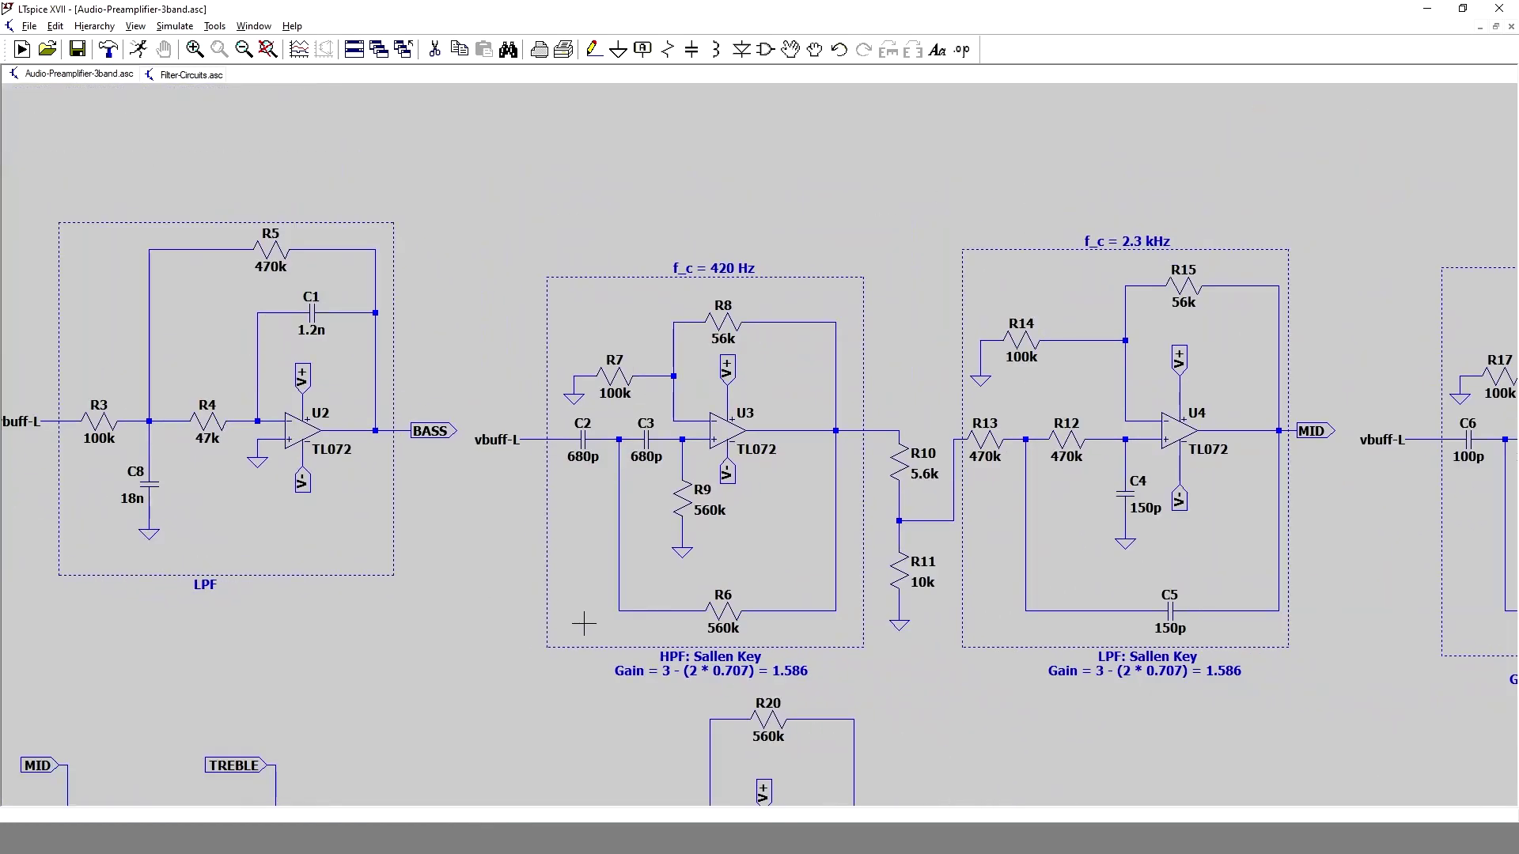
{"action": "left_click_drag", "start_coordinate": [918, 658], "coordinate": [654, 624]}
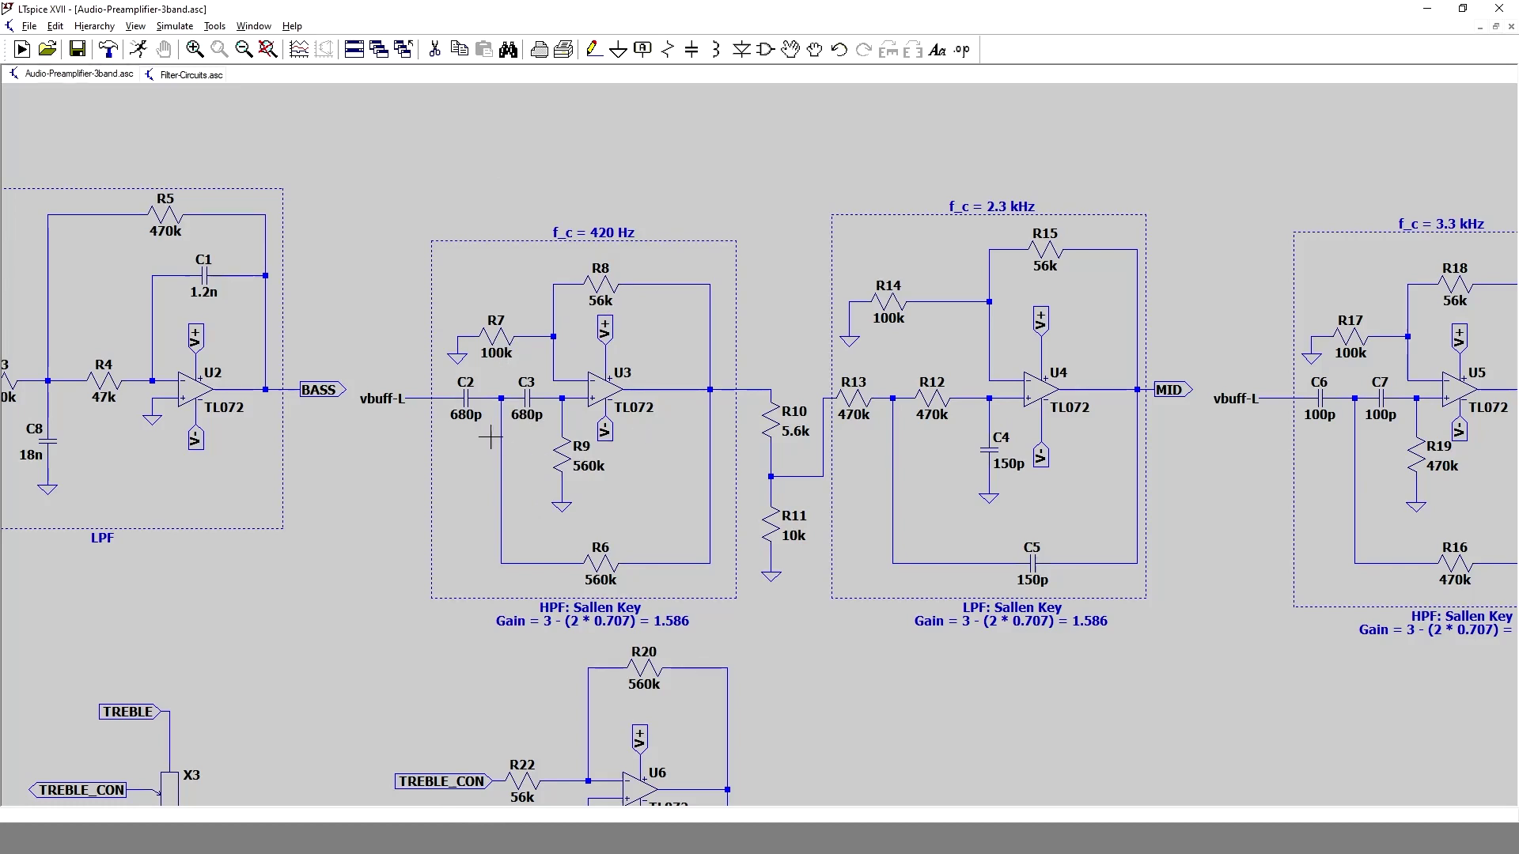
{"action": "right_click", "coordinate": [530, 417]}
{"action": "key", "text": "BackSpace"}
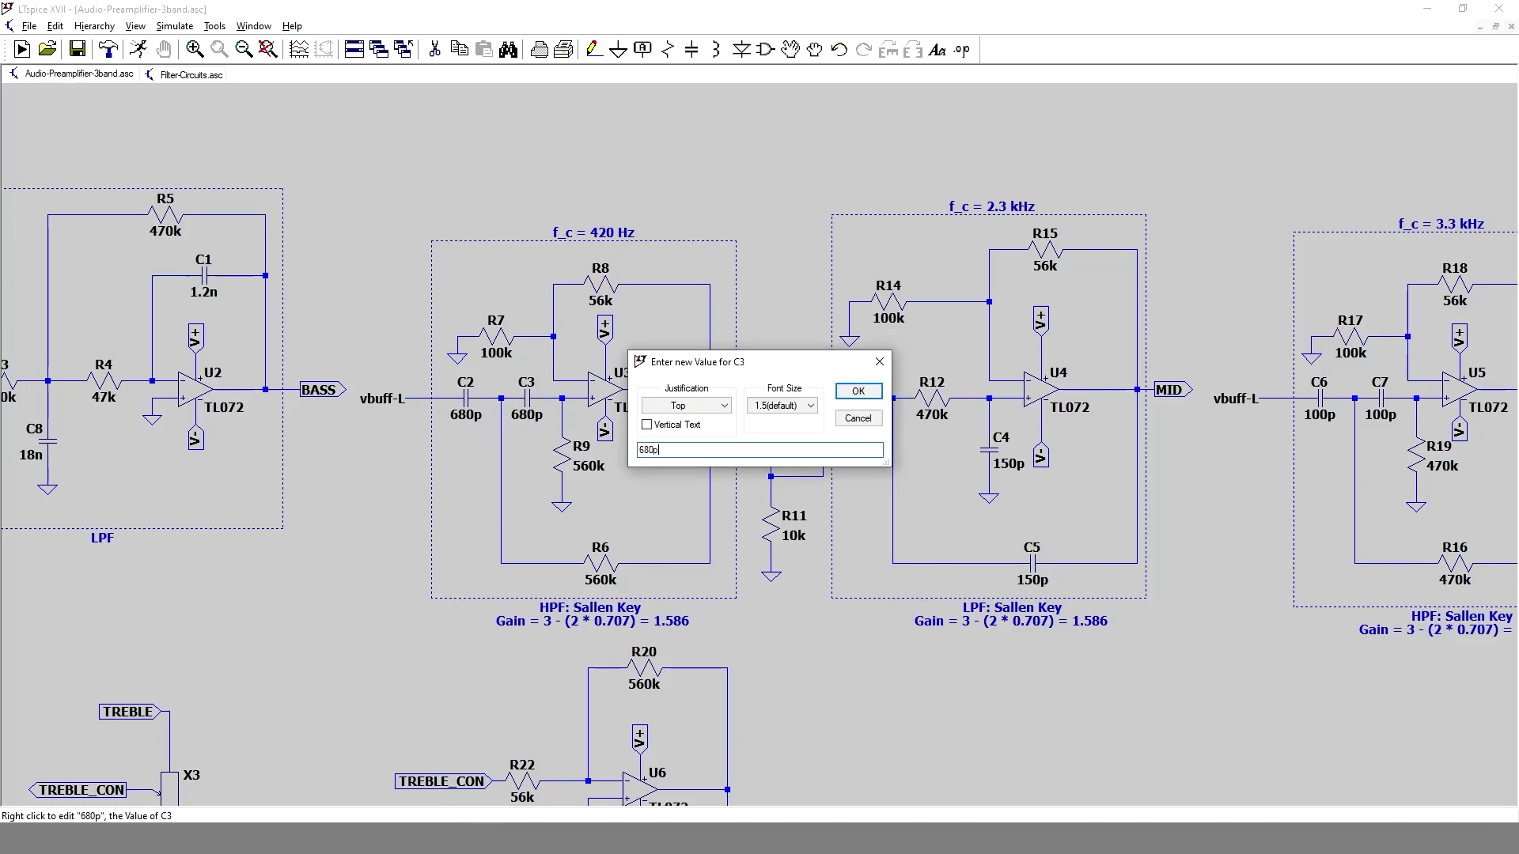
{"action": "type", "text": "p"}
{"action": "key", "text": "Return"}
{"action": "right_click", "coordinate": [616, 582]}
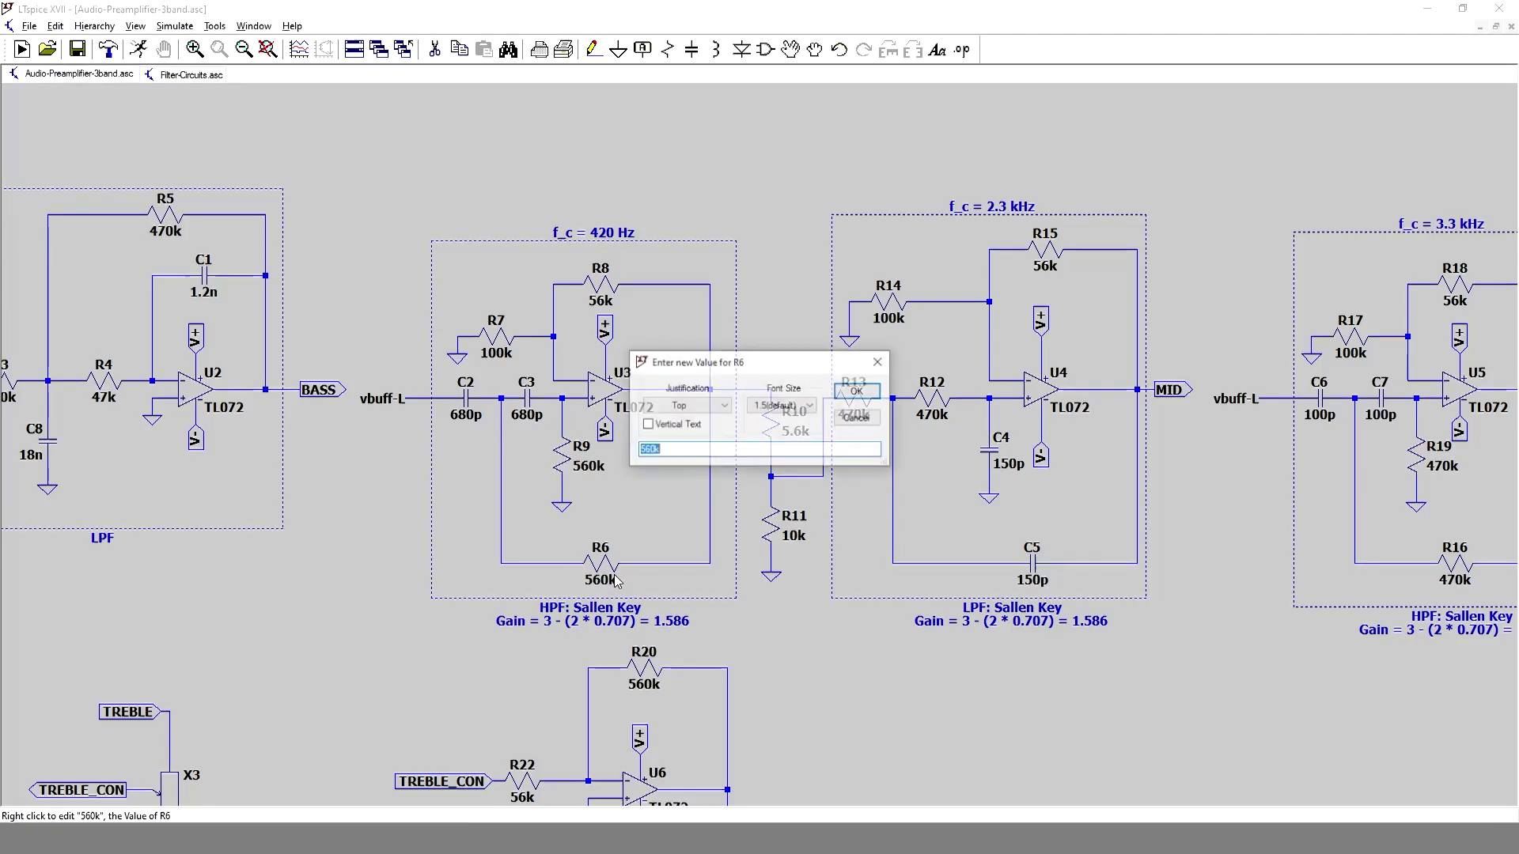
{"action": "left_click", "coordinate": [857, 418]}
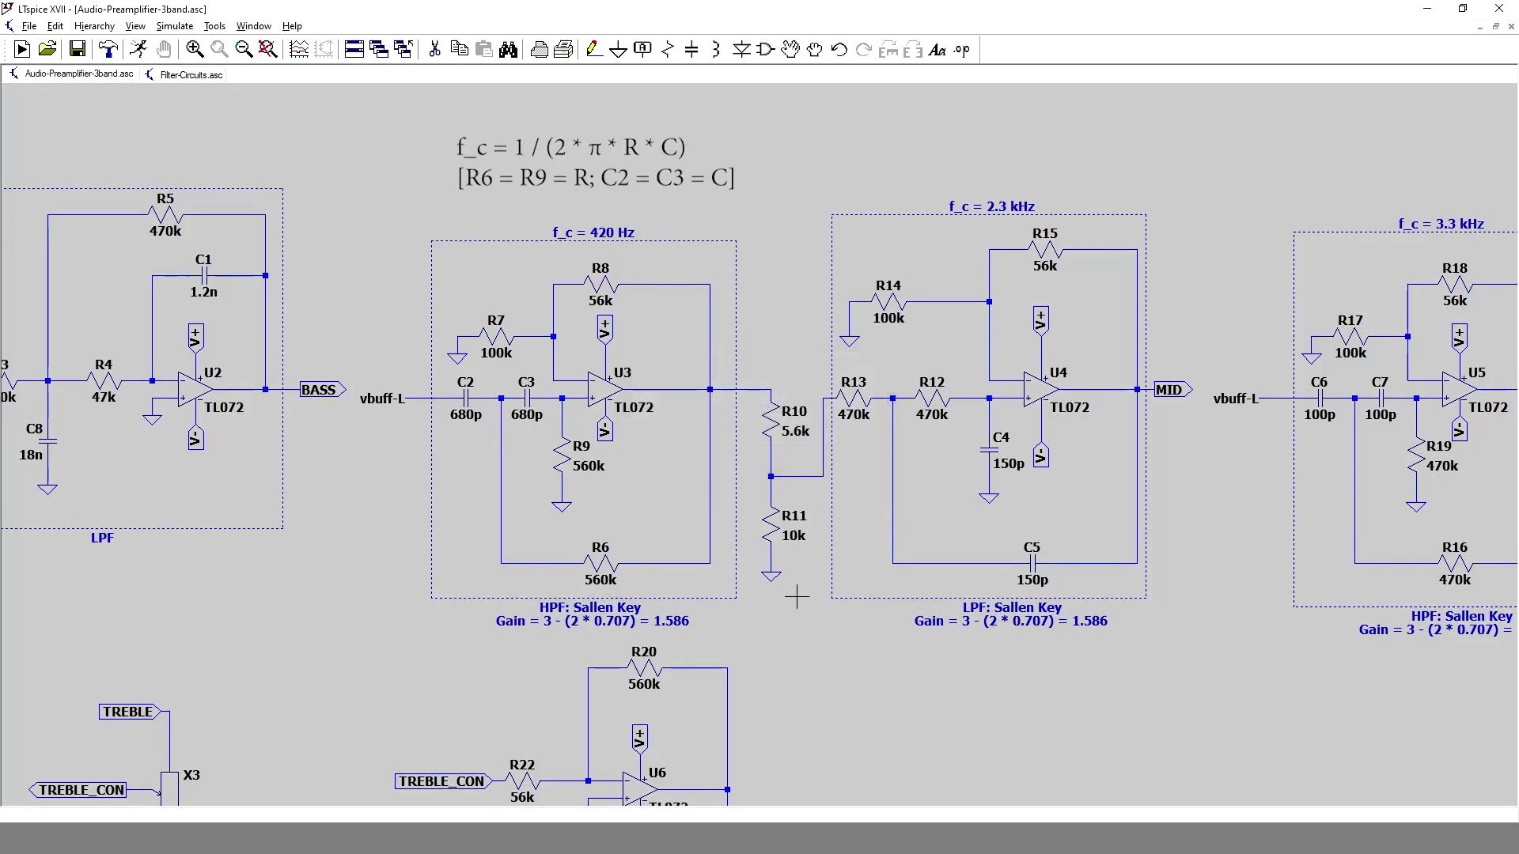
{"action": "left_click_drag", "start_coordinate": [1033, 593], "coordinate": [809, 592]}
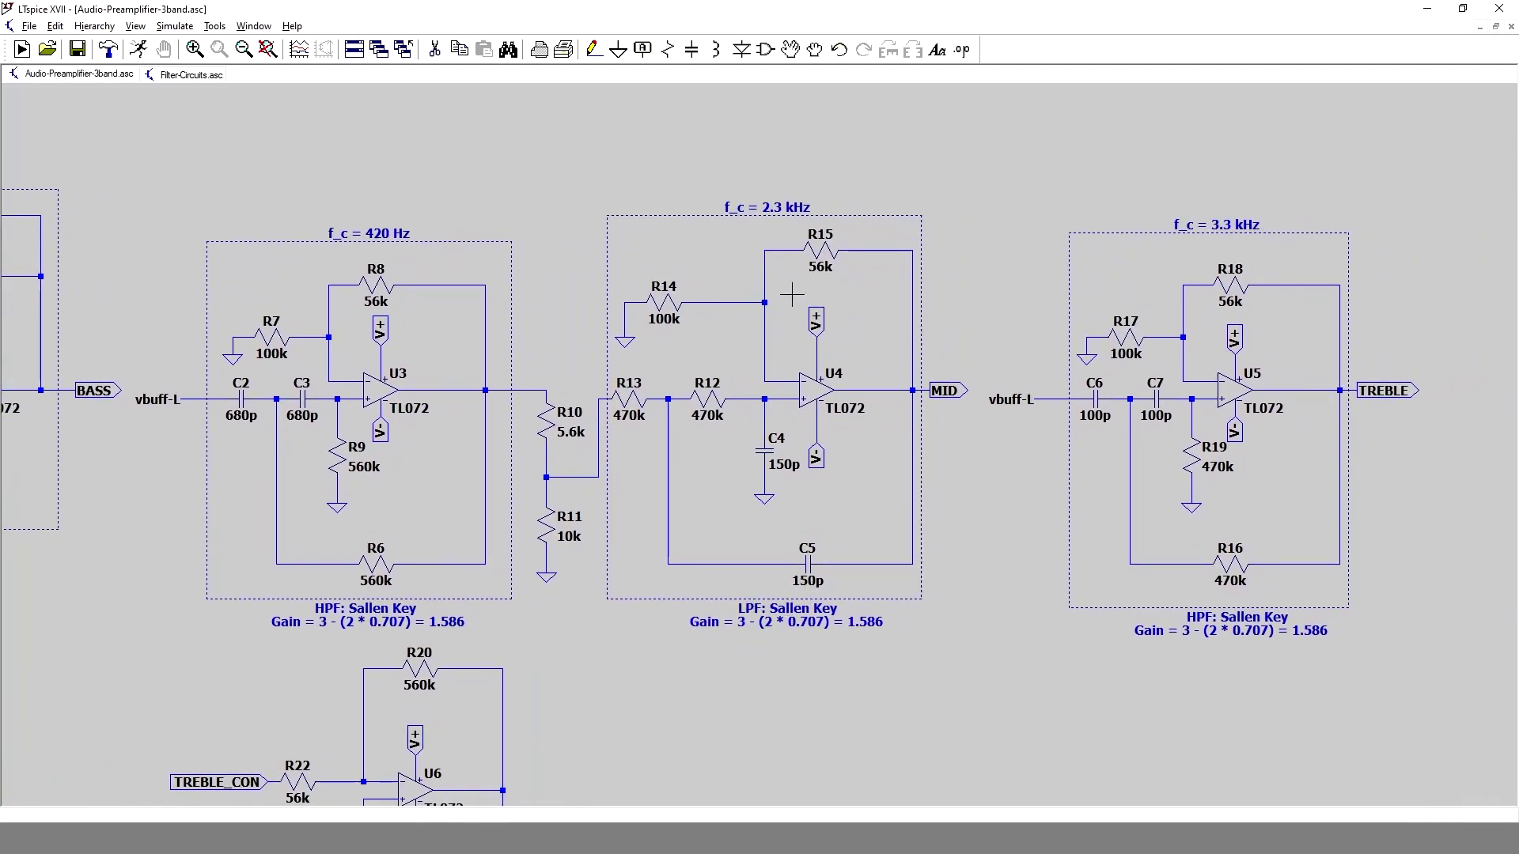
{"action": "left_click_drag", "start_coordinate": [851, 490], "coordinate": [857, 489]}
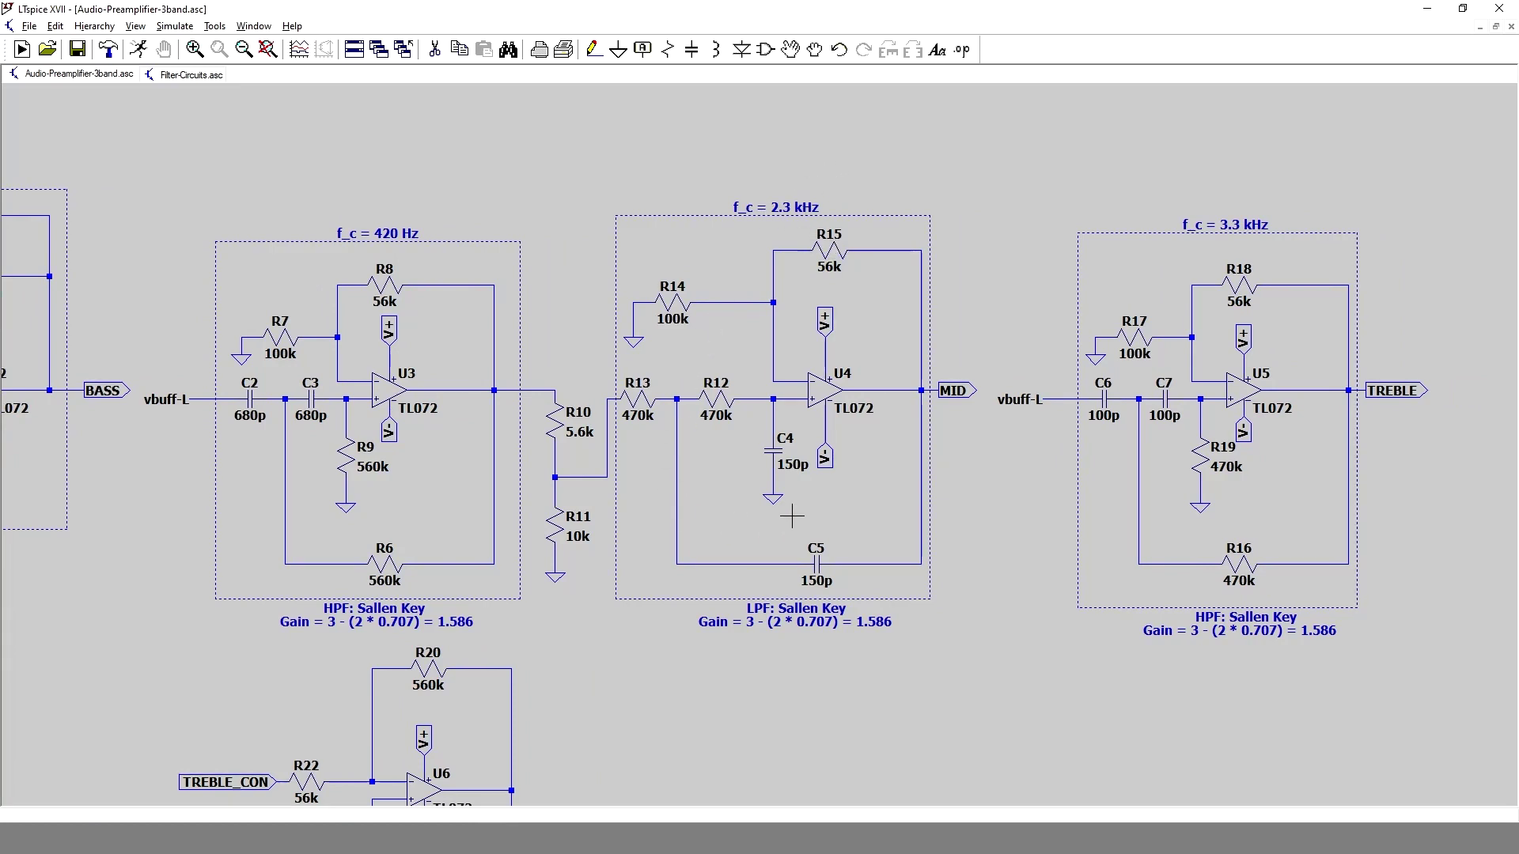
{"action": "right_click", "coordinate": [791, 468]}
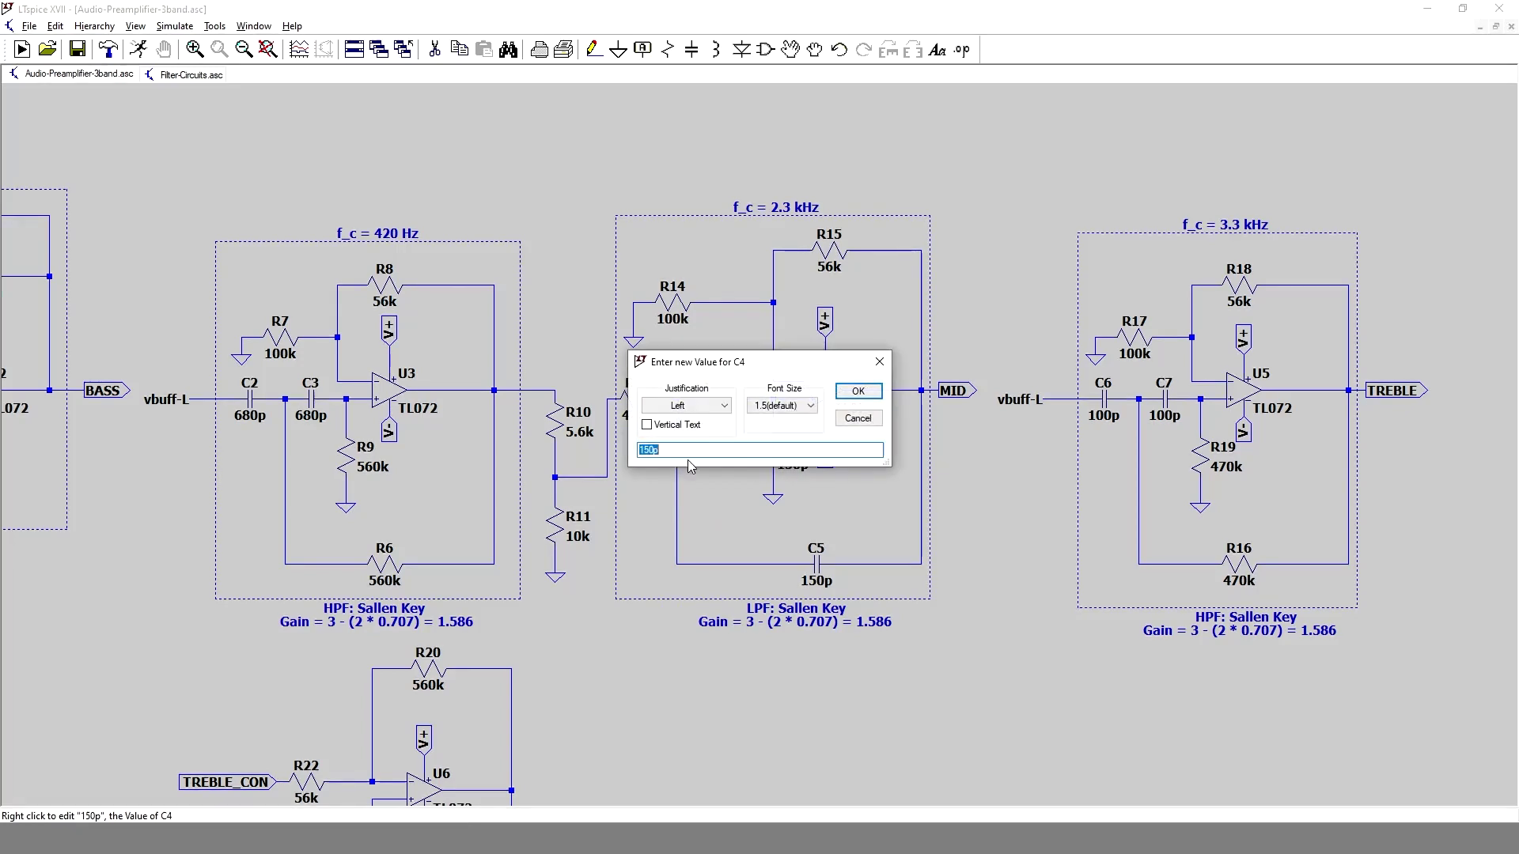
{"action": "left_click", "coordinate": [858, 393]}
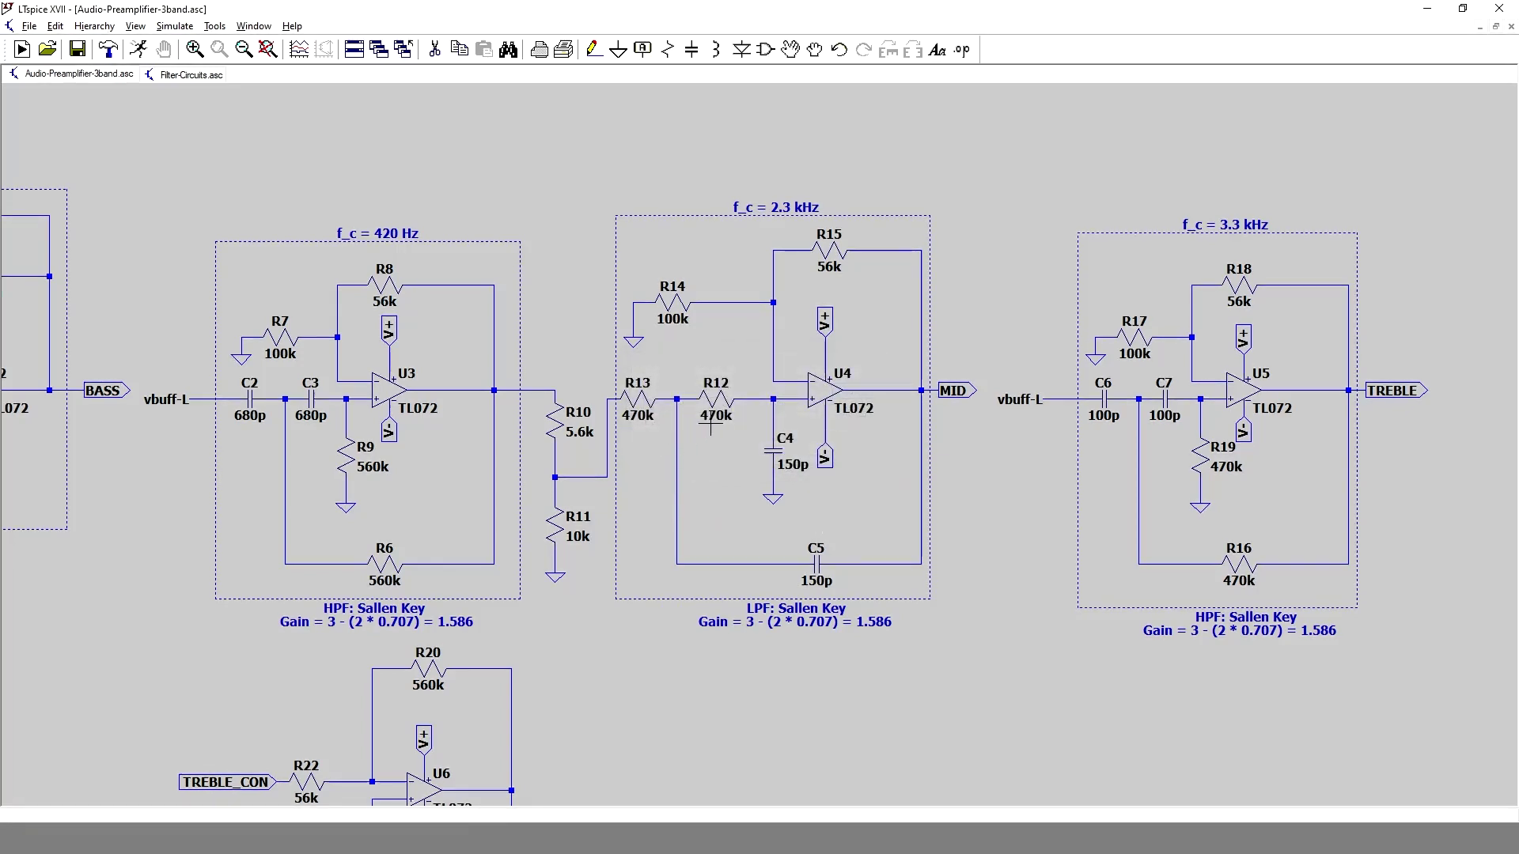
{"action": "right_click", "coordinate": [717, 401]}
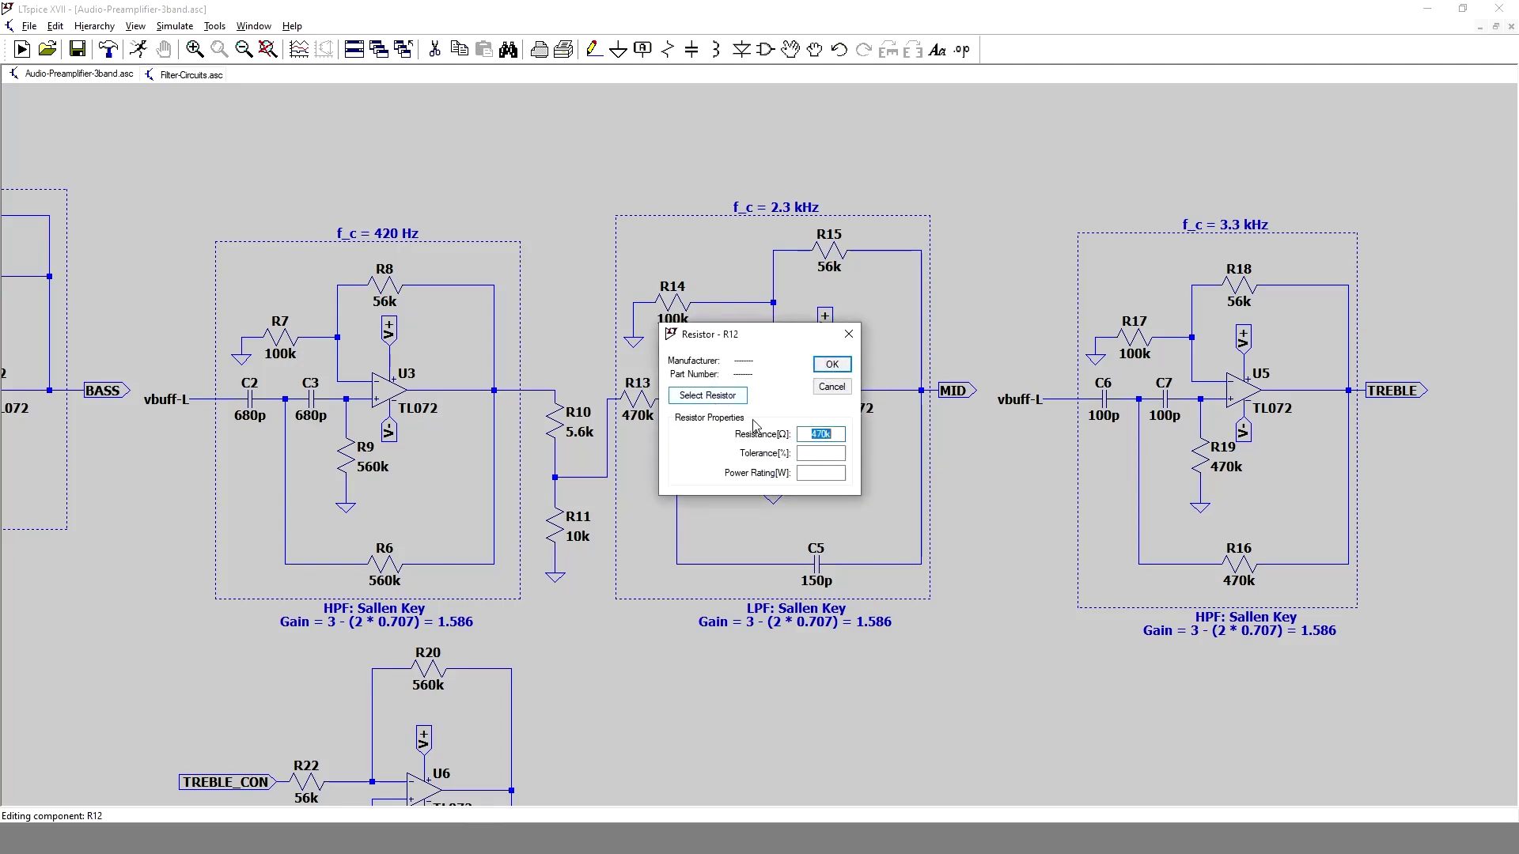
{"action": "left_click", "coordinate": [832, 365]}
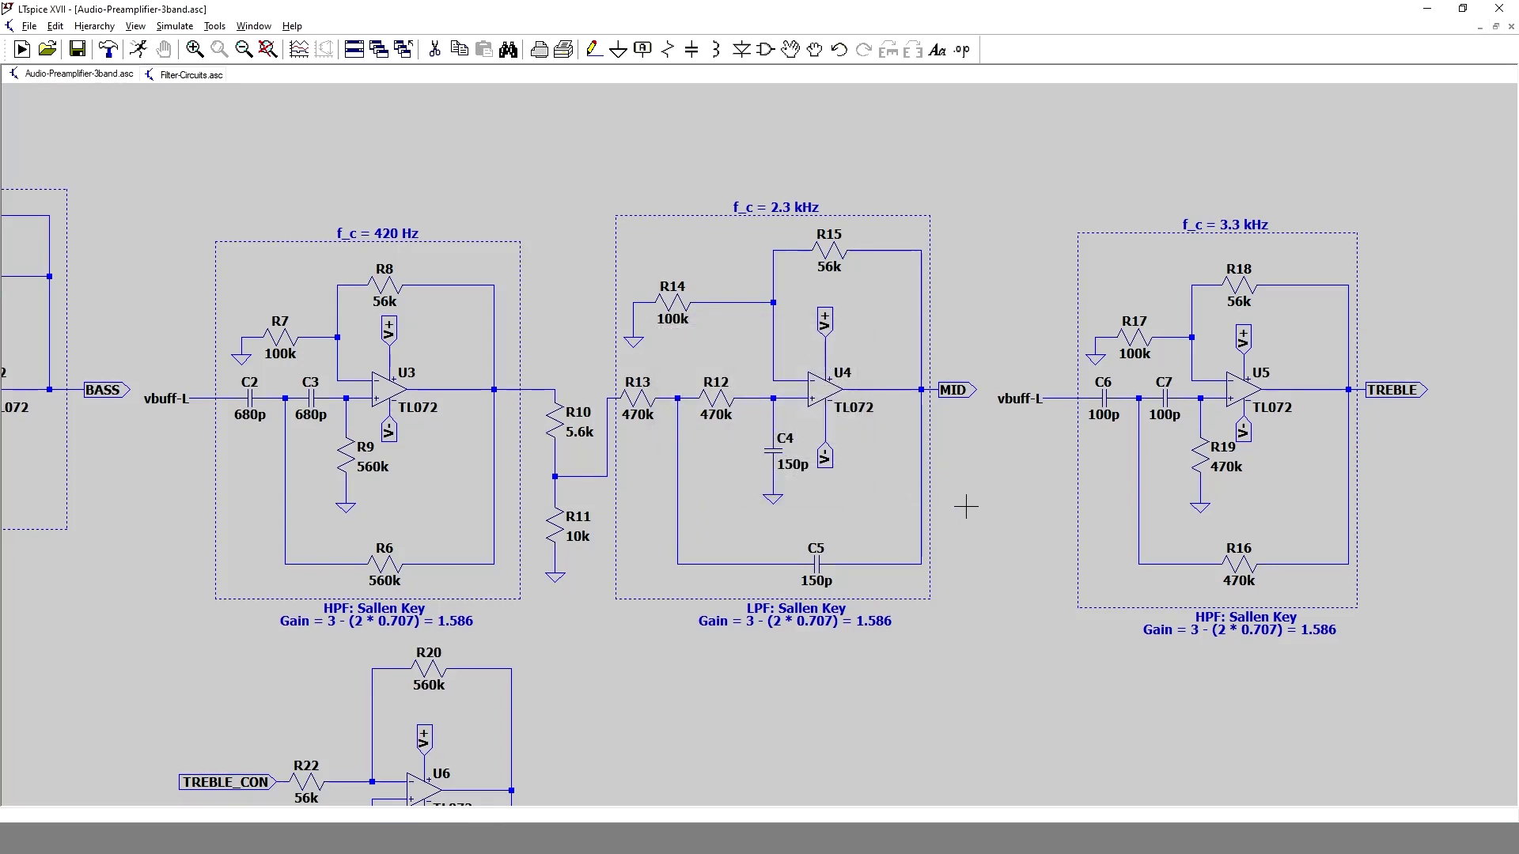
{"action": "left_click_drag", "start_coordinate": [966, 506], "coordinate": [724, 501]}
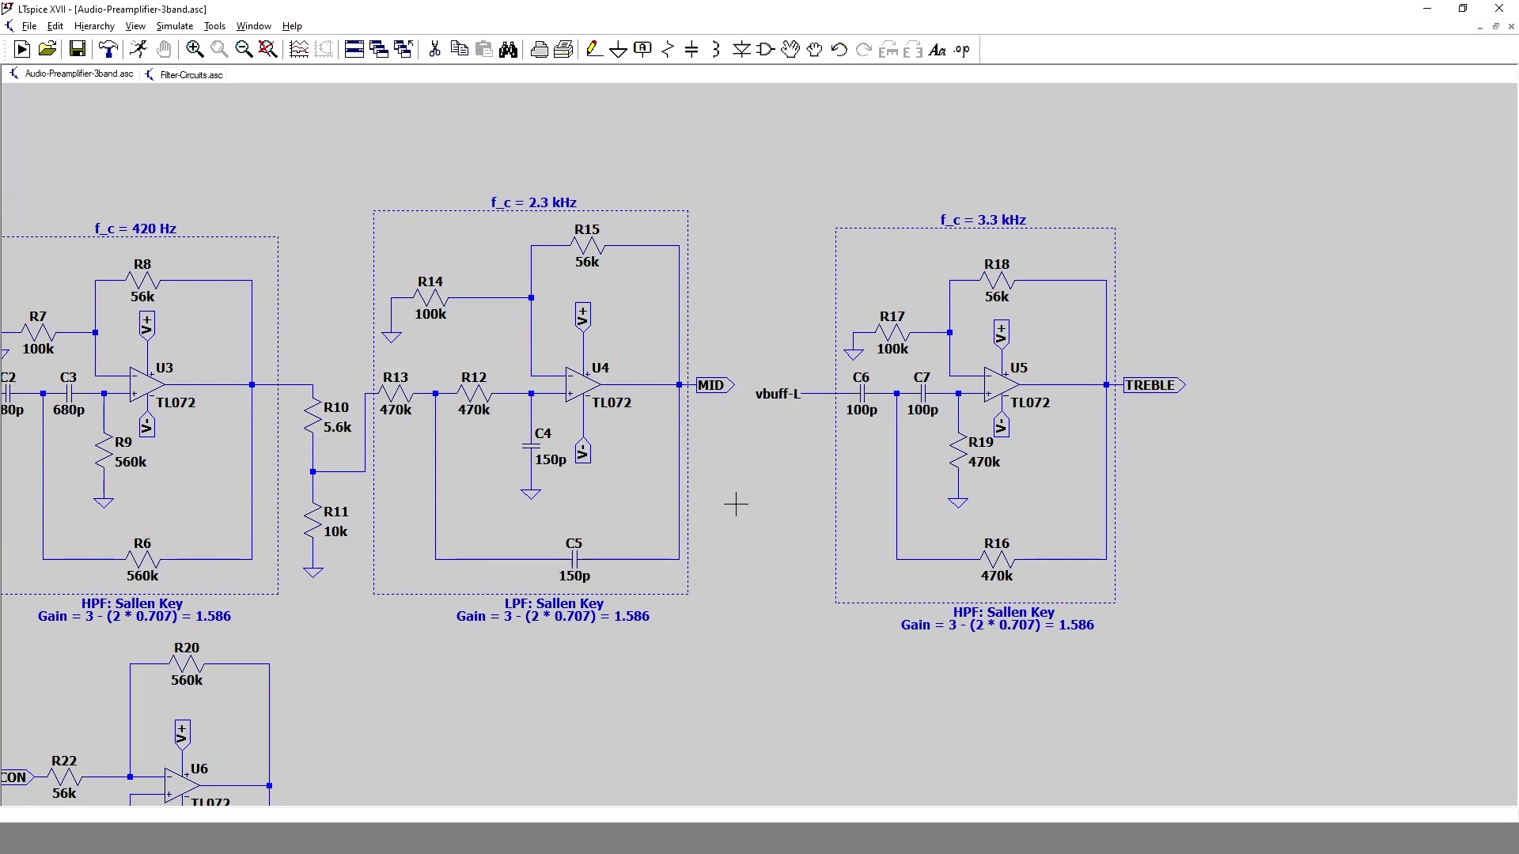
{"action": "left_click_drag", "start_coordinate": [878, 409], "coordinate": [659, 416]}
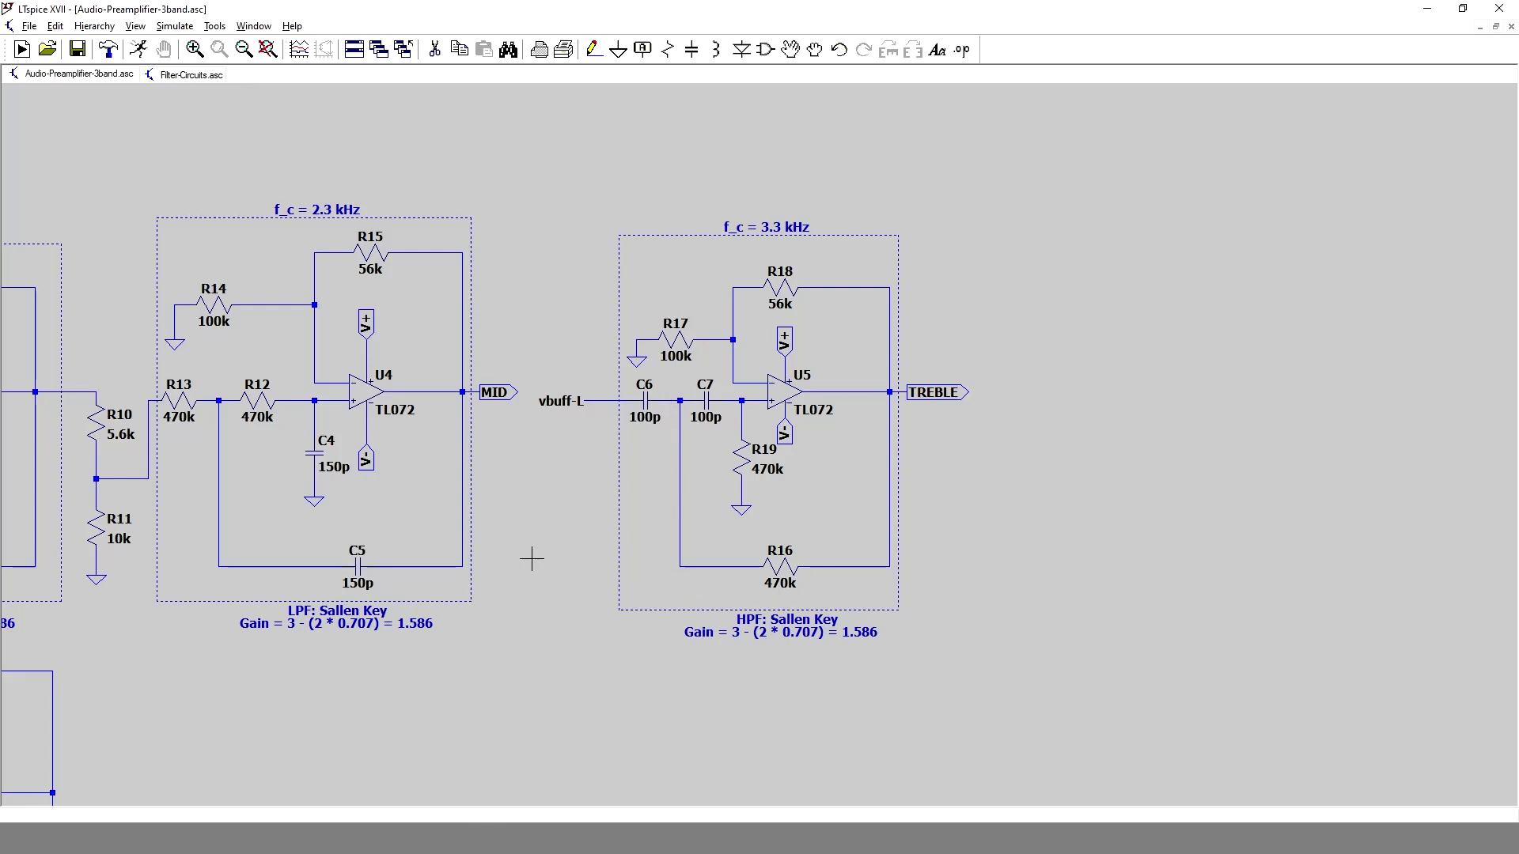
{"action": "left_click_drag", "start_coordinate": [532, 559], "coordinate": [577, 557]}
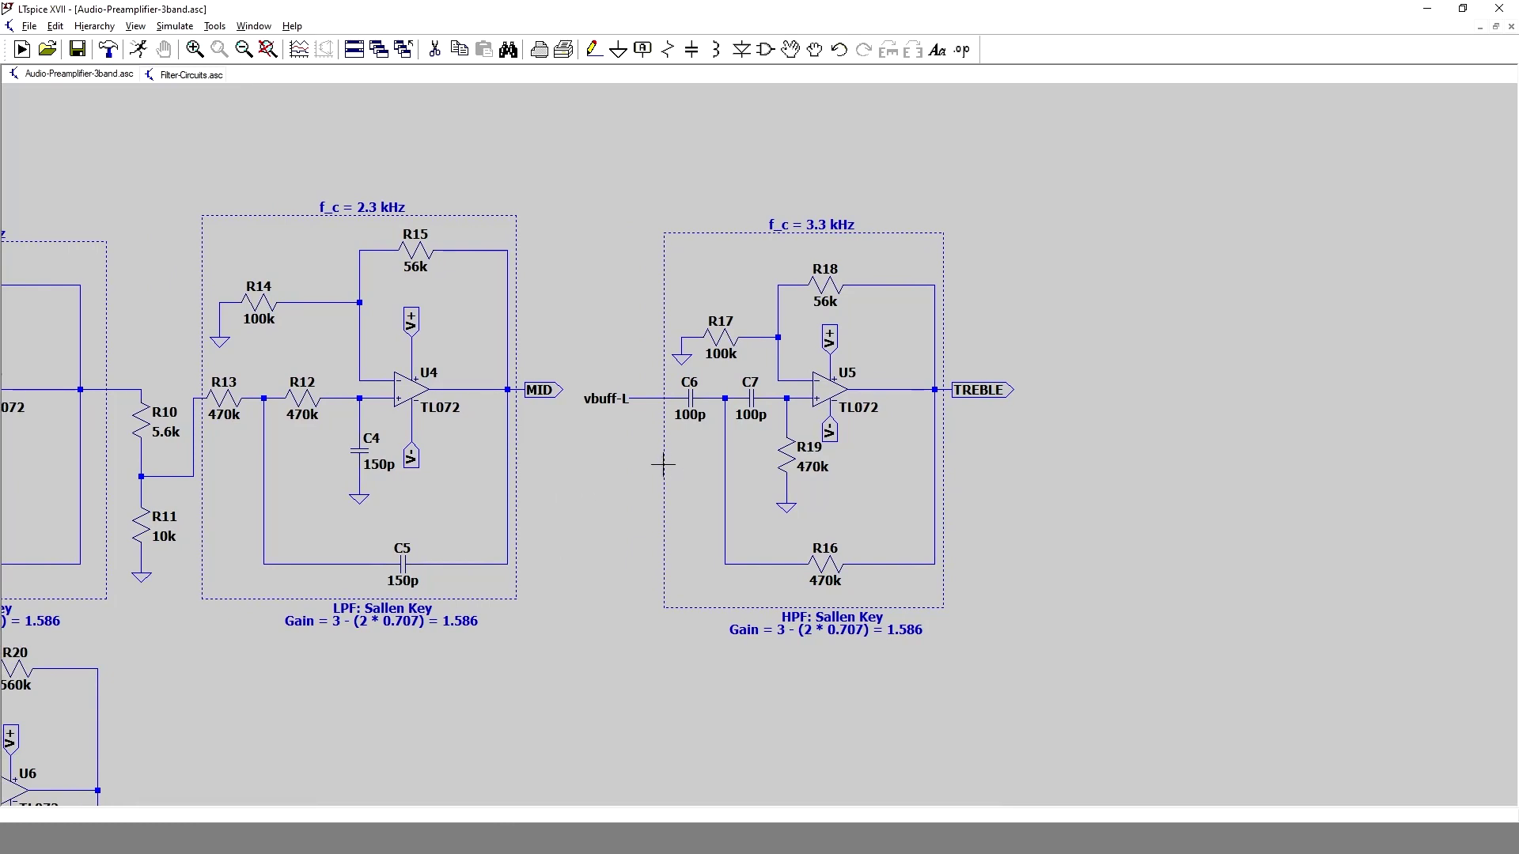
{"action": "left_click_drag", "start_coordinate": [634, 458], "coordinate": [647, 462]}
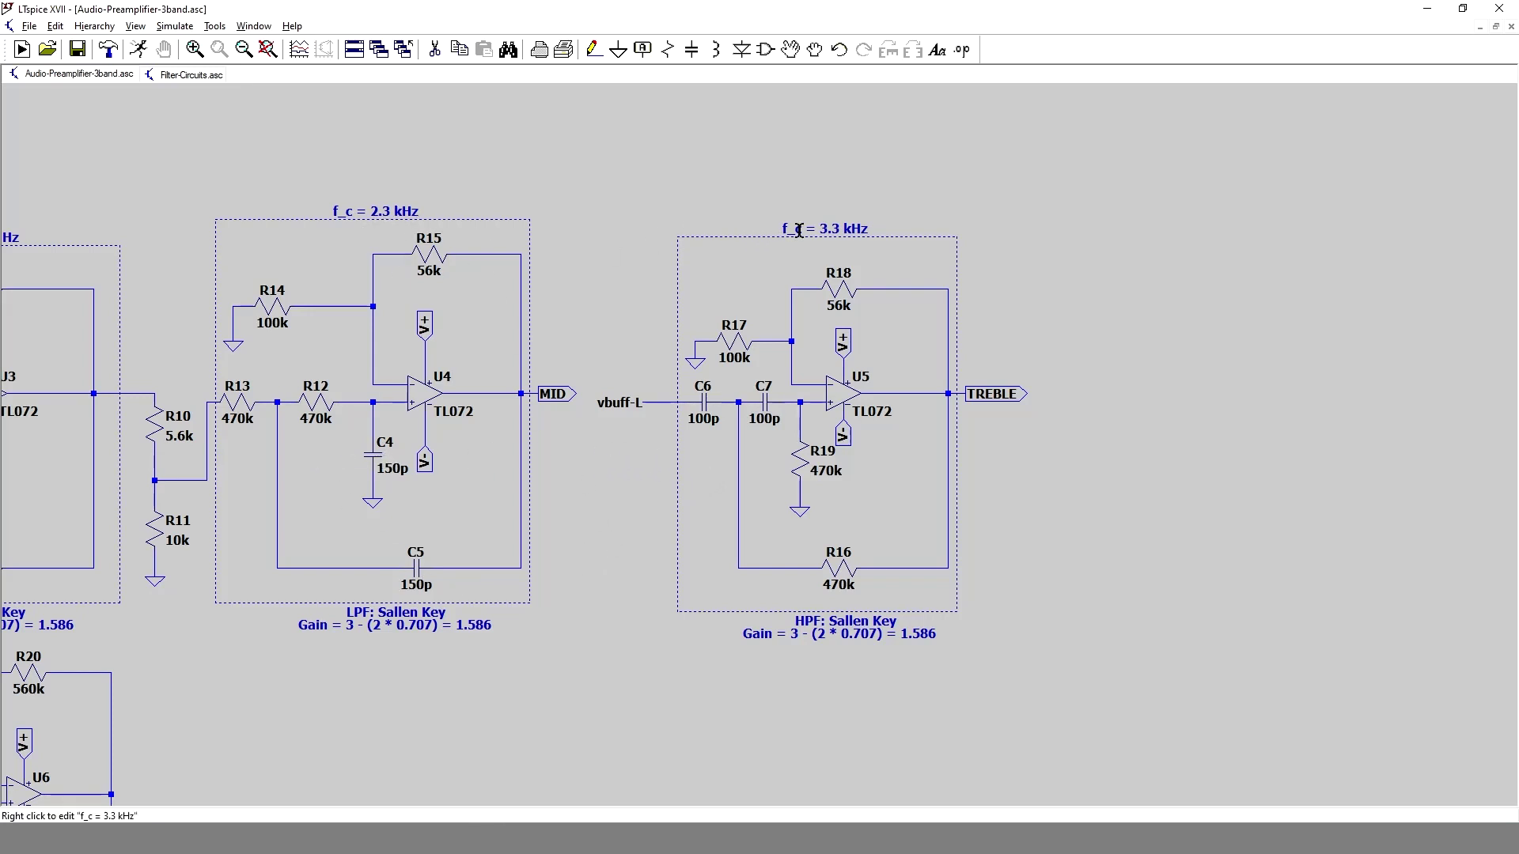
Set C6 and C7 to 110p and change the f_c = 3.3 kHz label to f_c = 3 kHz
{"action": "right_click", "coordinate": [703, 413]}
{"action": "left_click", "coordinate": [649, 450]}
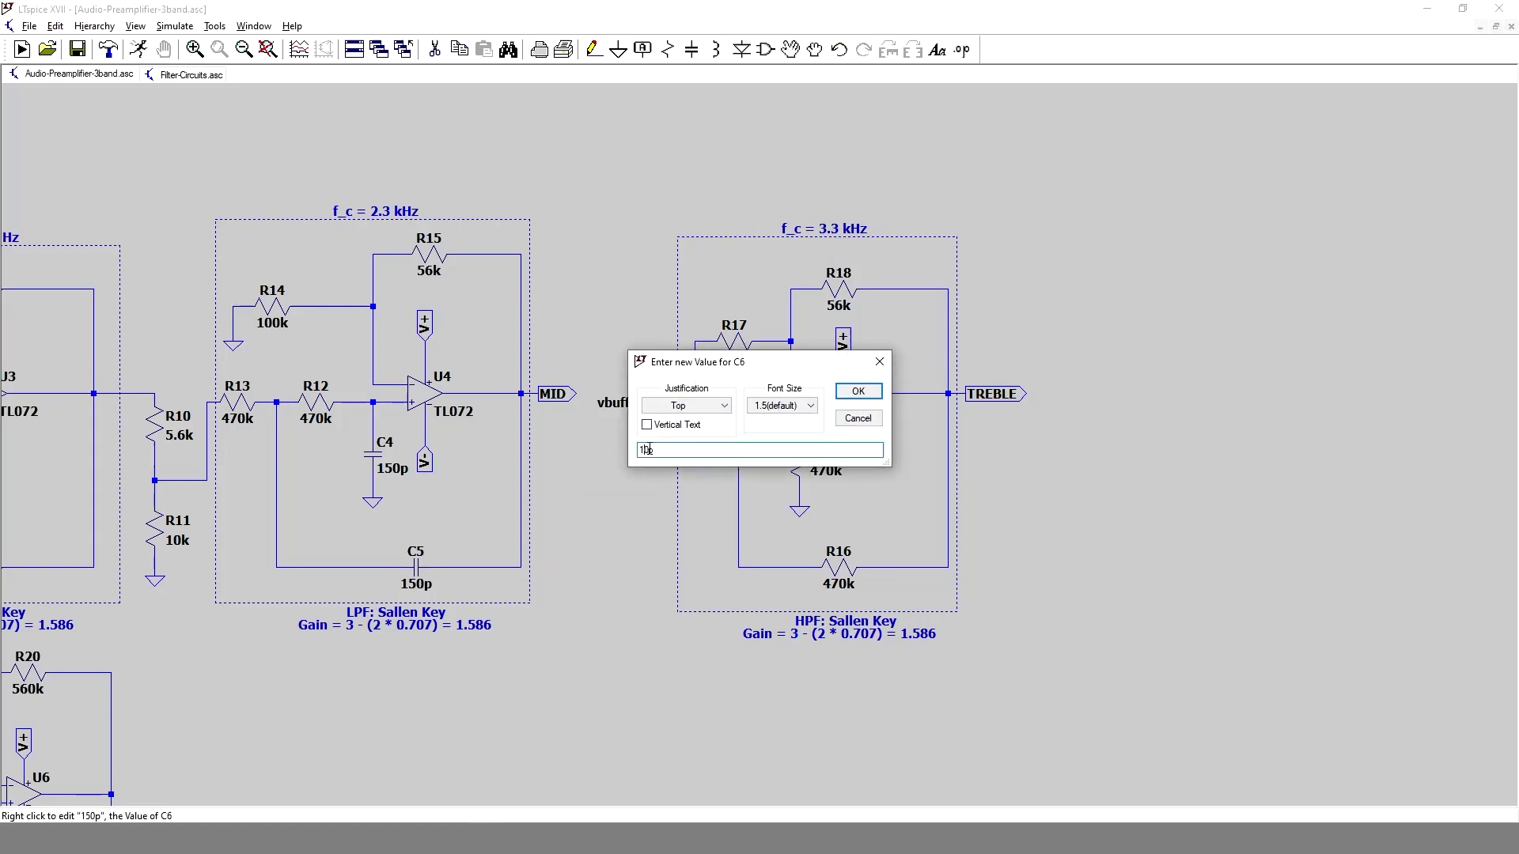
{"action": "key", "text": "Return"}
{"action": "right_click", "coordinate": [757, 420]}
{"action": "left_click", "coordinate": [650, 448]}
{"action": "key", "text": "BackSpace"}
{"action": "type", "text": "1"}
{"action": "key", "text": "Return"}
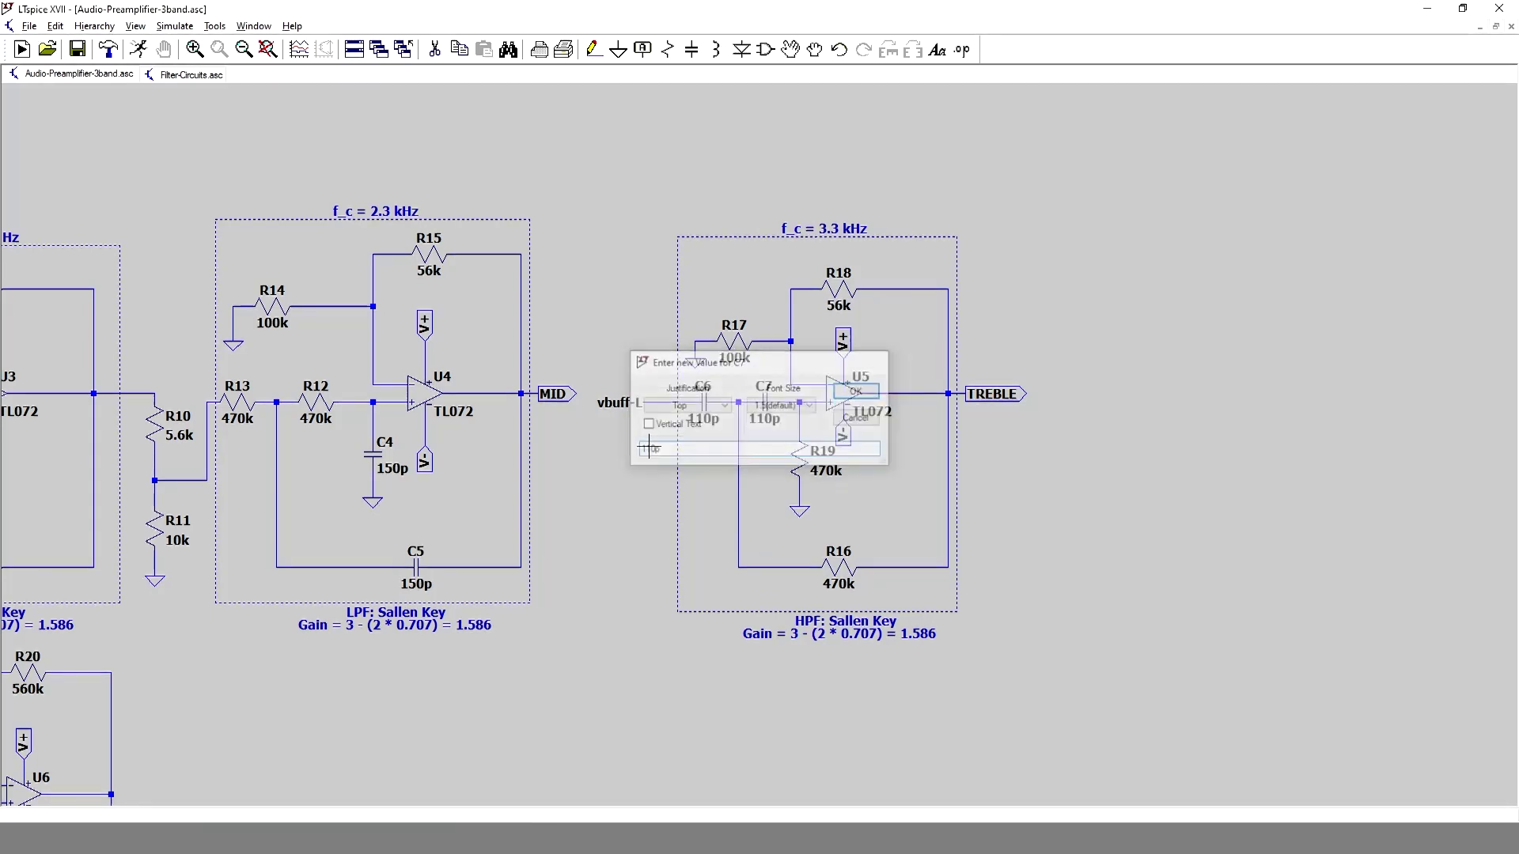
{"action": "right_click", "coordinate": [779, 262]}
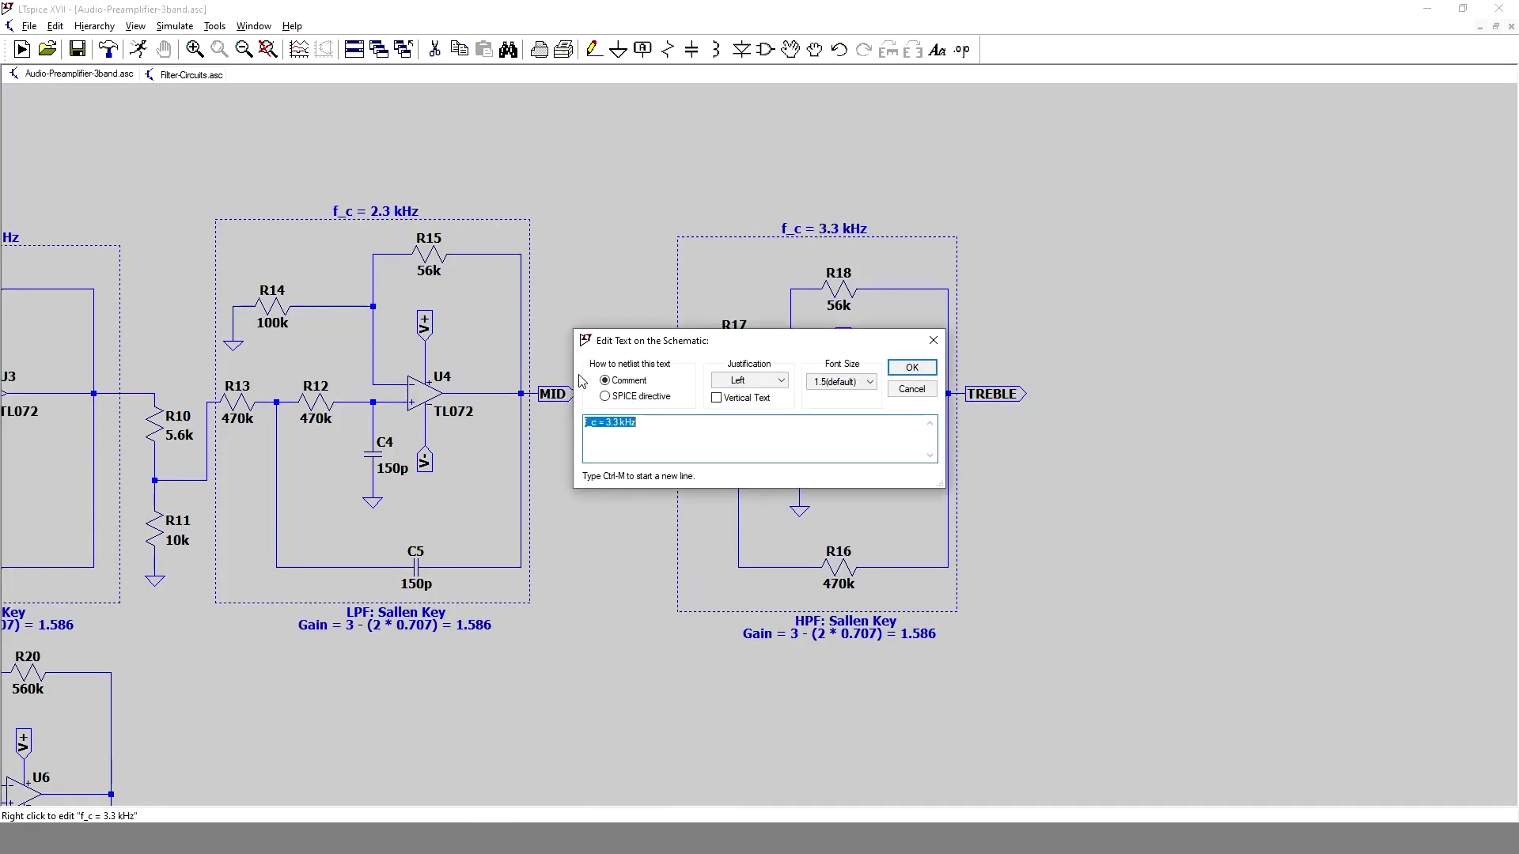
{"action": "left_click", "coordinate": [619, 422]}
{"action": "key", "text": "BackSpace"}
{"action": "key", "text": "BackSpace"}
{"action": "key", "text": "Return"}
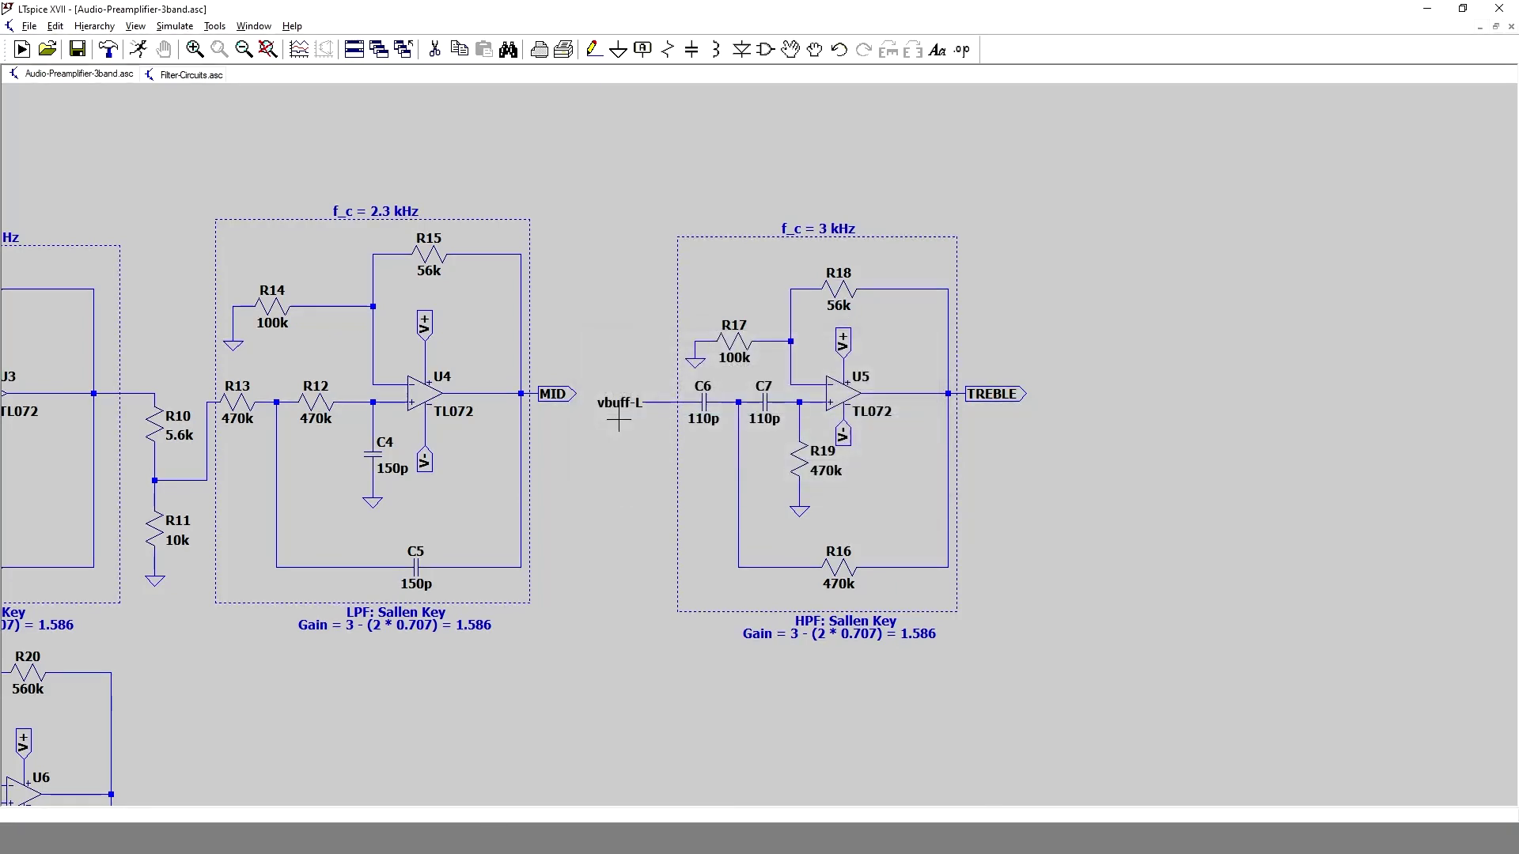
Set C4 and C5 to 110p and change the f_c = 2.3 kHz label to f_c = 3 kHz
{"action": "right_click", "coordinate": [750, 454]}
{"action": "left_click", "coordinate": [649, 450]}
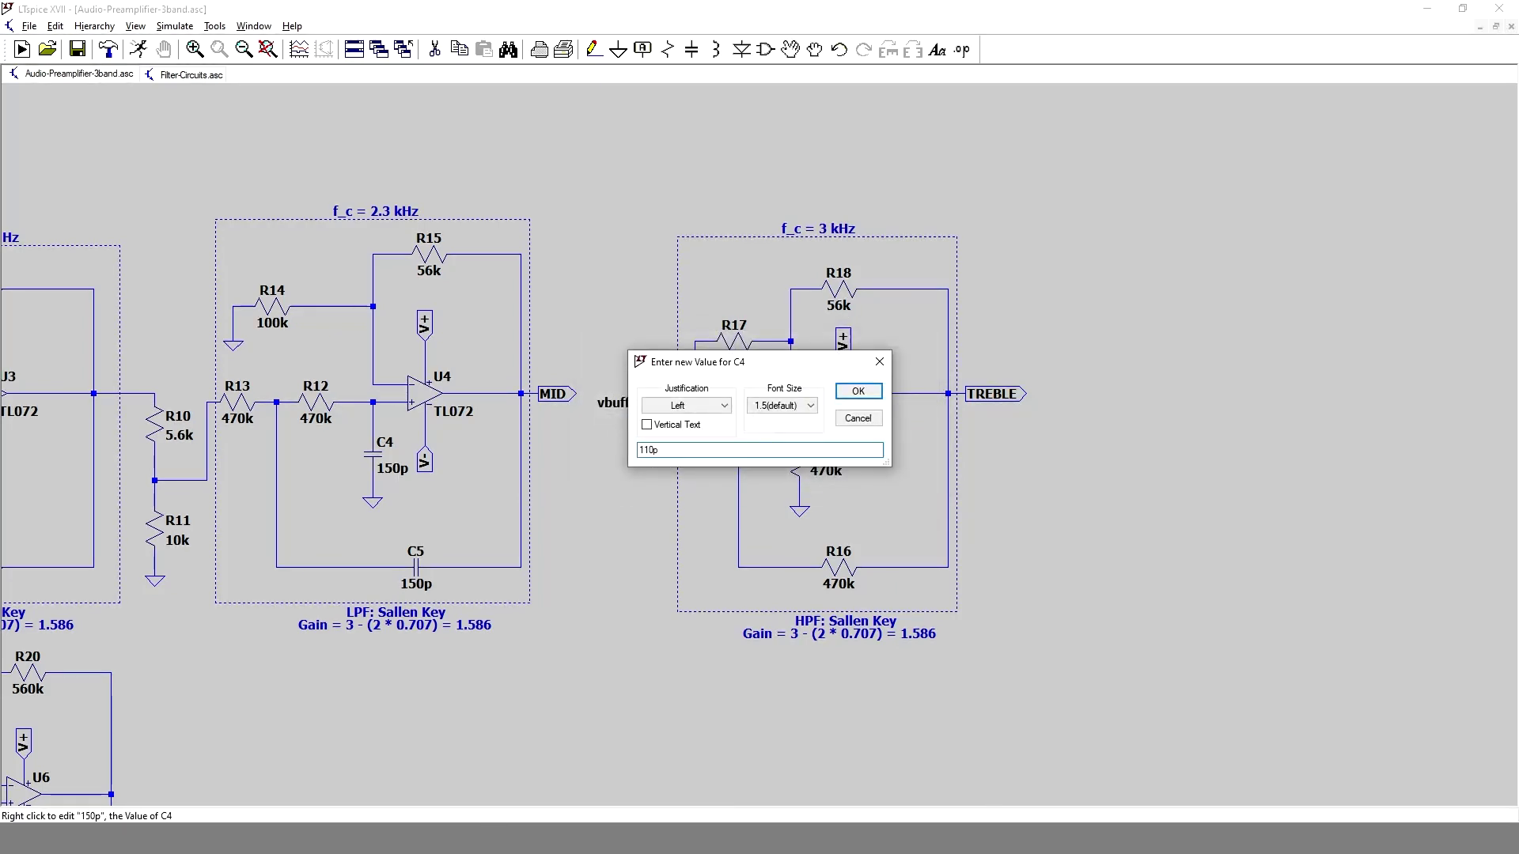
{"action": "key", "text": "Return"}
{"action": "right_click", "coordinate": [416, 582]}
{"action": "left_click", "coordinate": [650, 450]}
{"action": "key", "text": "Return"}
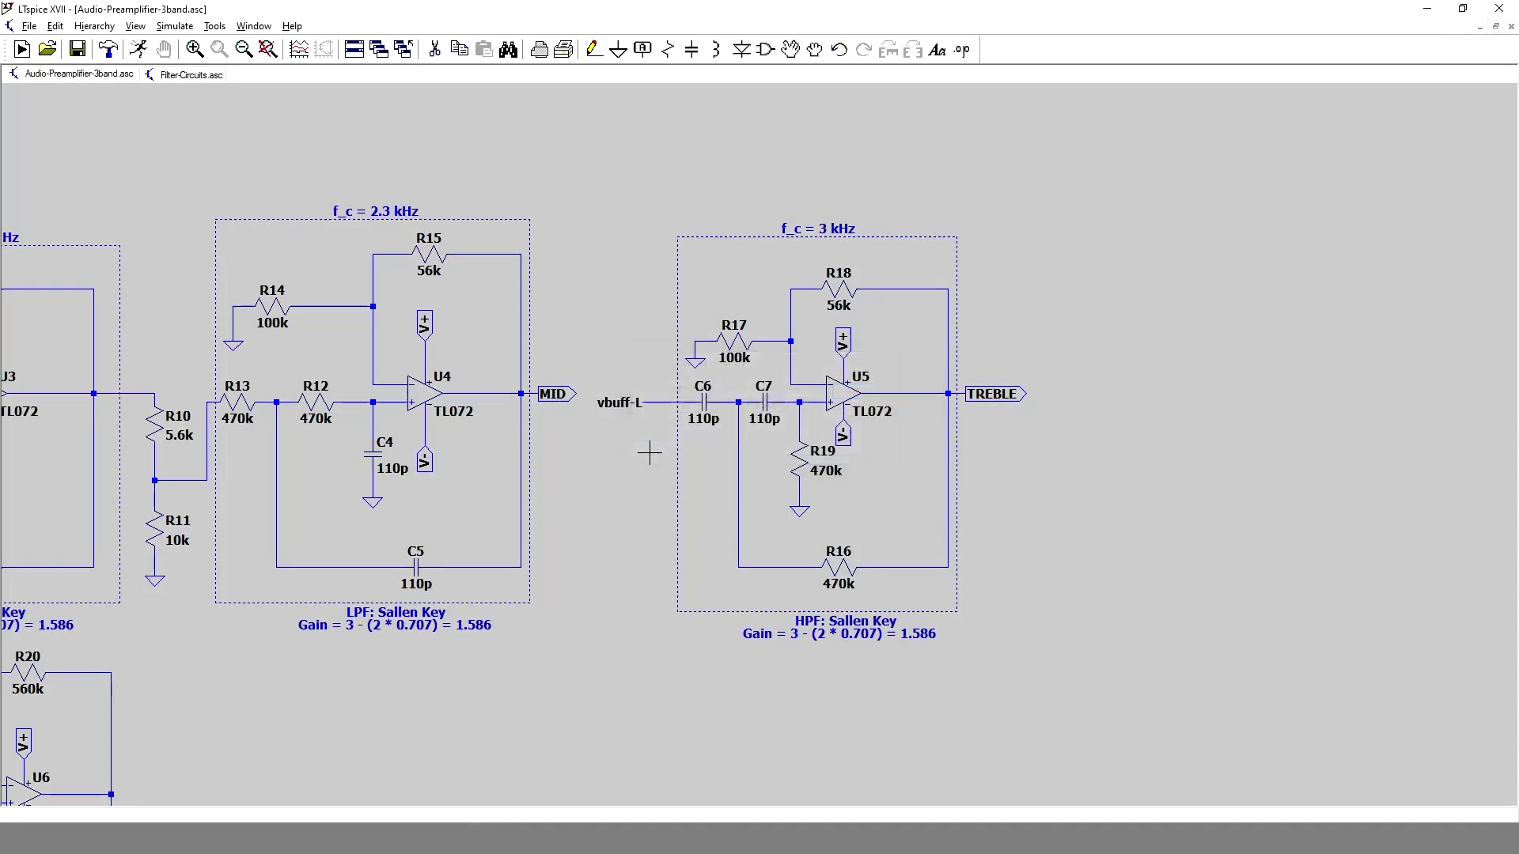
{"action": "right_click", "coordinate": [385, 212]}
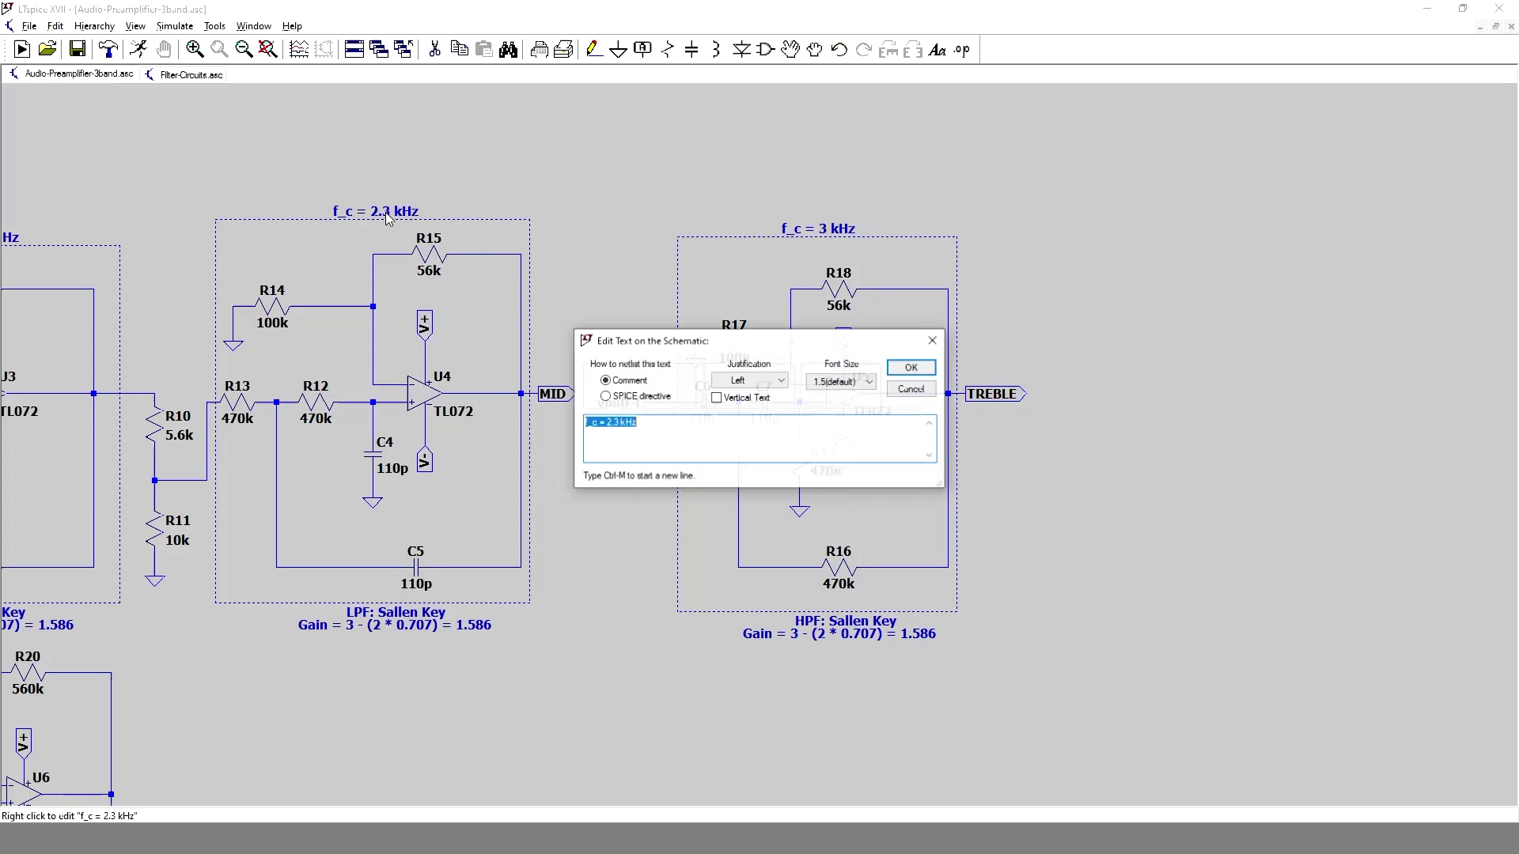
{"action": "left_click", "coordinate": [616, 421]}
{"action": "key", "text": "BackSpace"}
{"action": "key", "text": "BackSpace"}
{"action": "key", "text": "Return"}
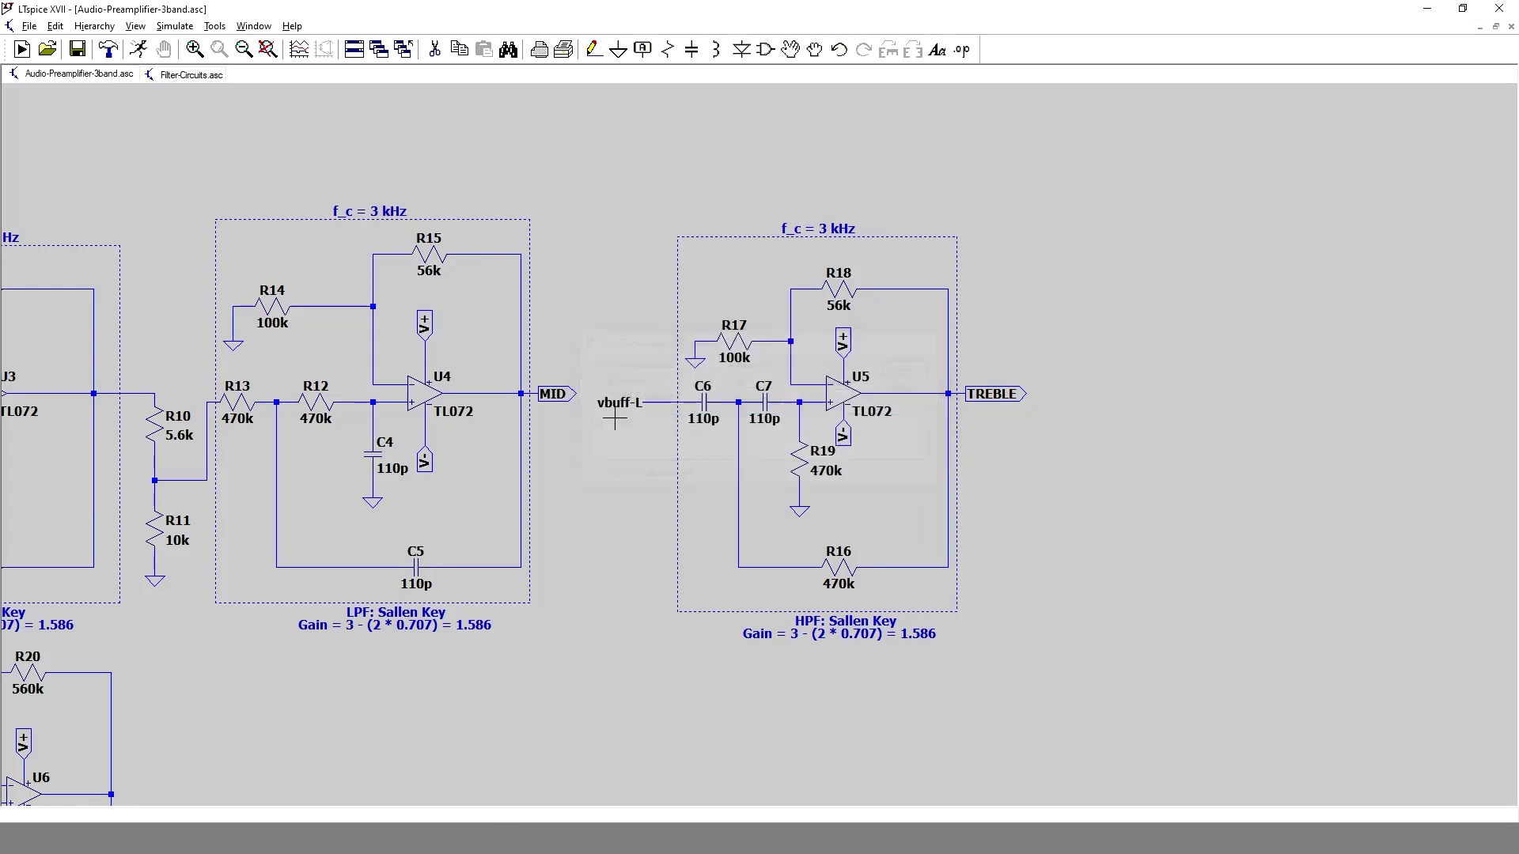